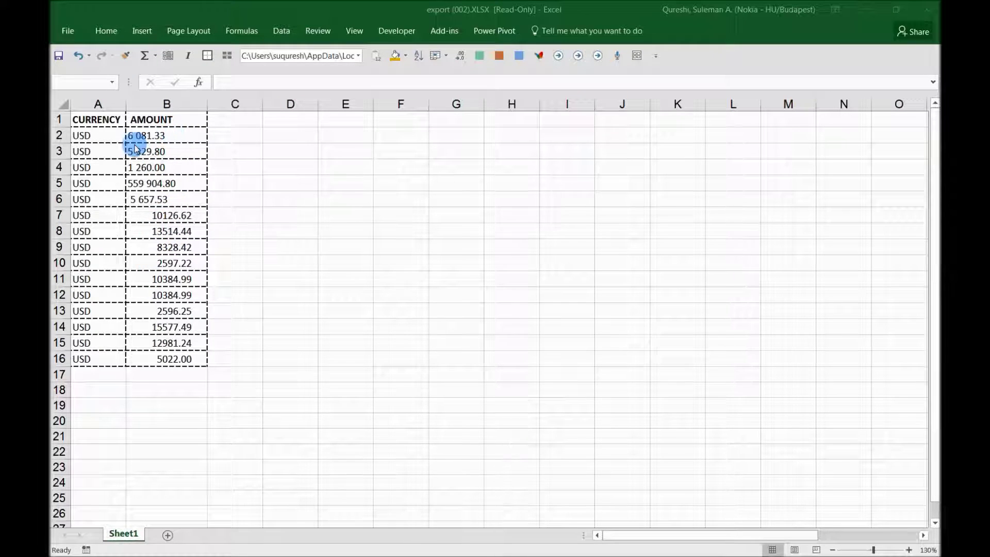
- Compare the spaced amount 6 081.33 in B2 with plain amounts like 8328.42 and 10126.62
key(alt+Tab)
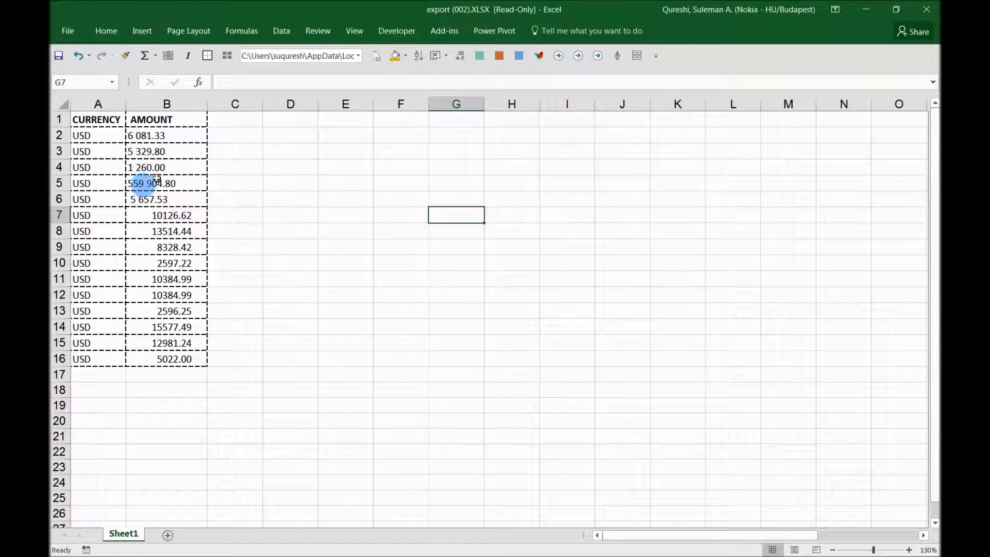
click(174, 137)
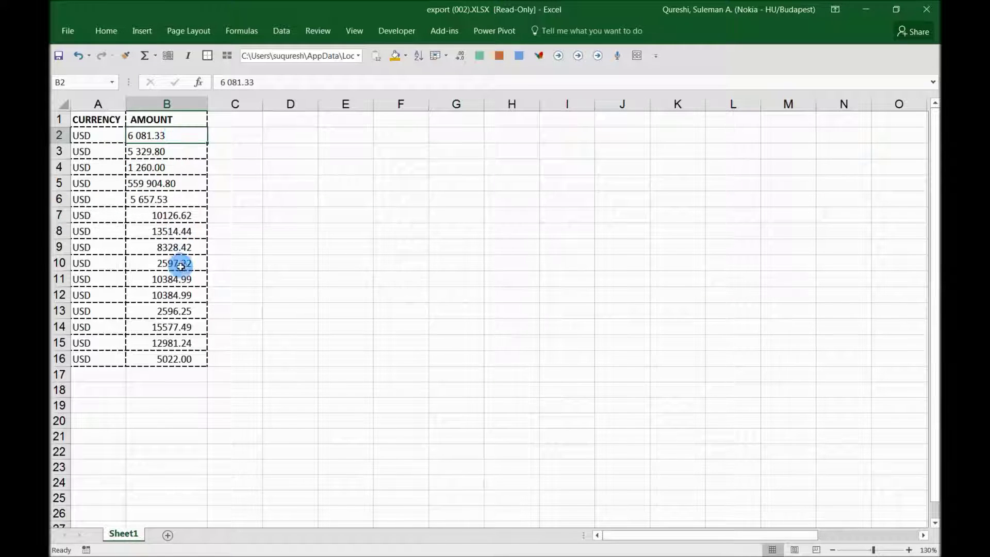
click(187, 250)
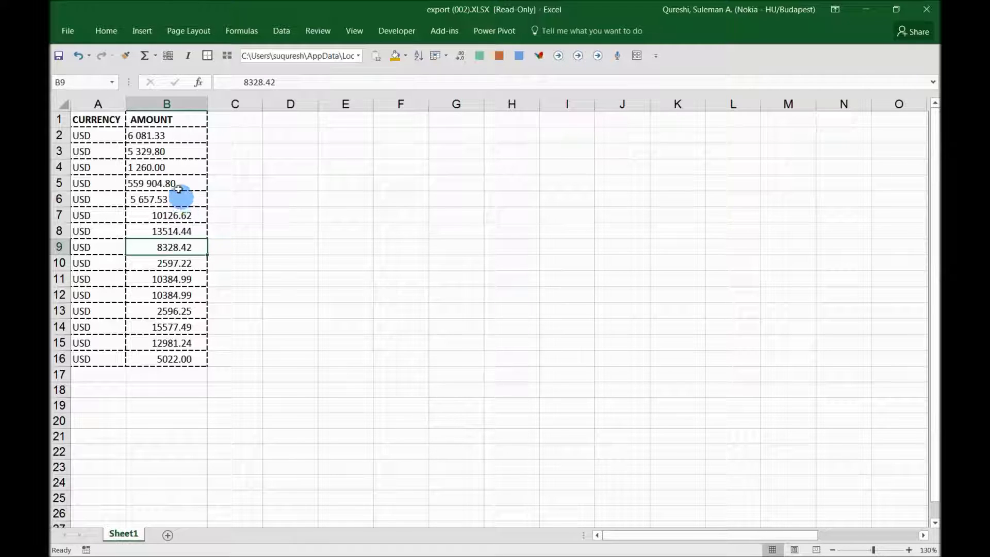
click(181, 141)
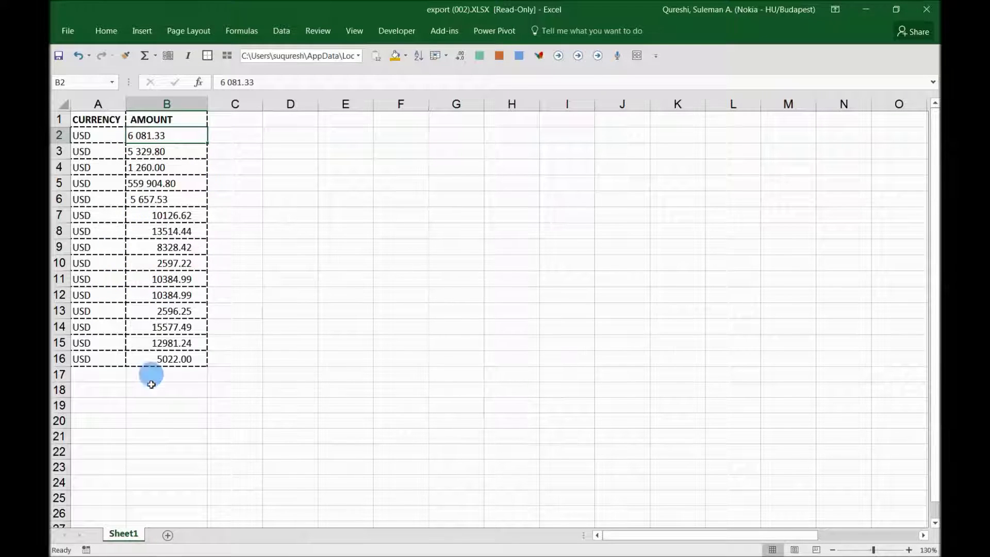
click(163, 221)
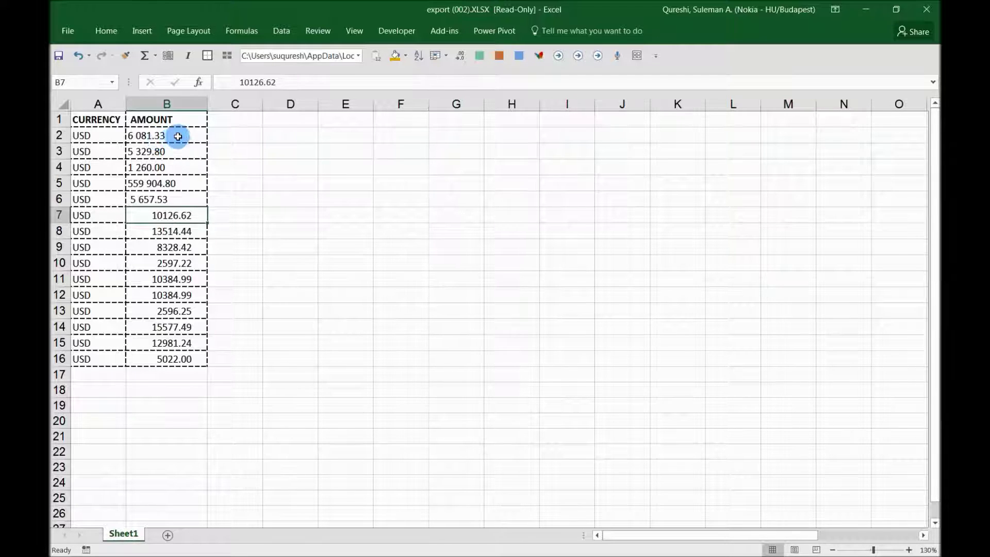
drag(193, 134, 175, 363)
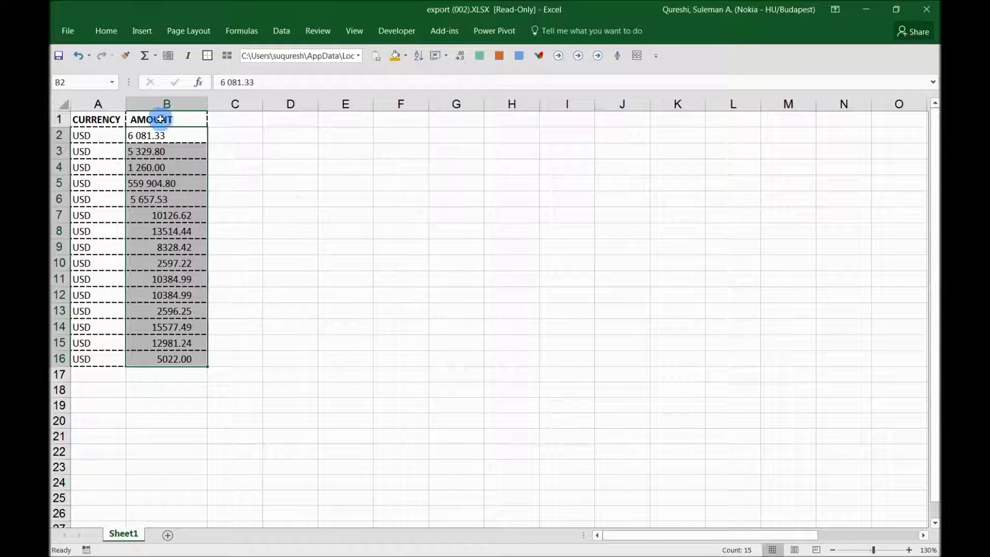
- Start a =trim(clean(sub... formula in C2, then delete the garbled text
click(218, 130)
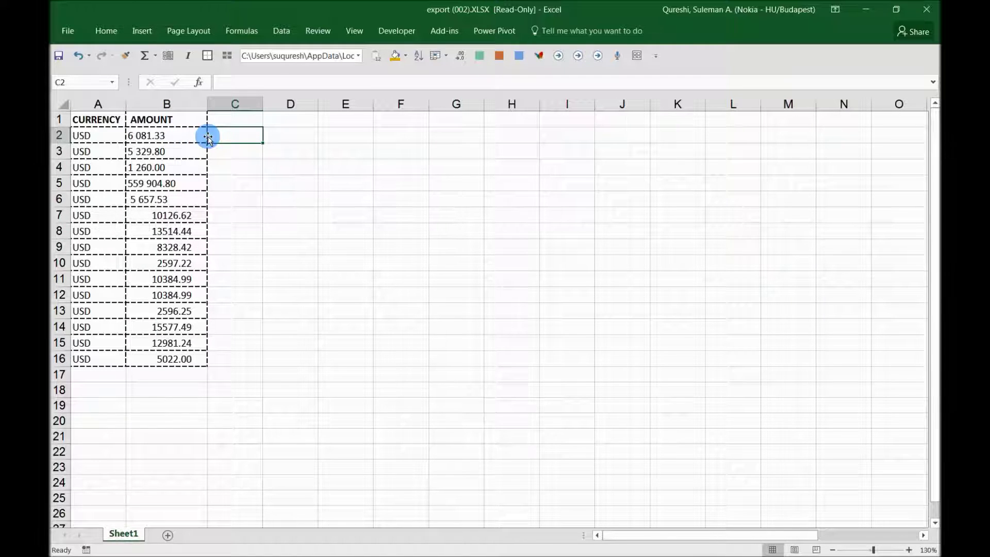
click(217, 136)
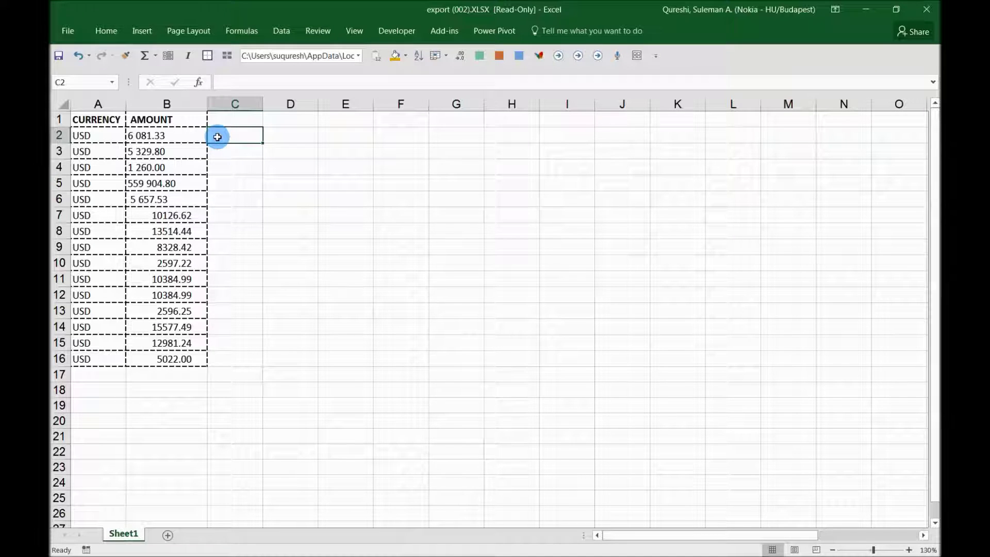
text(=)
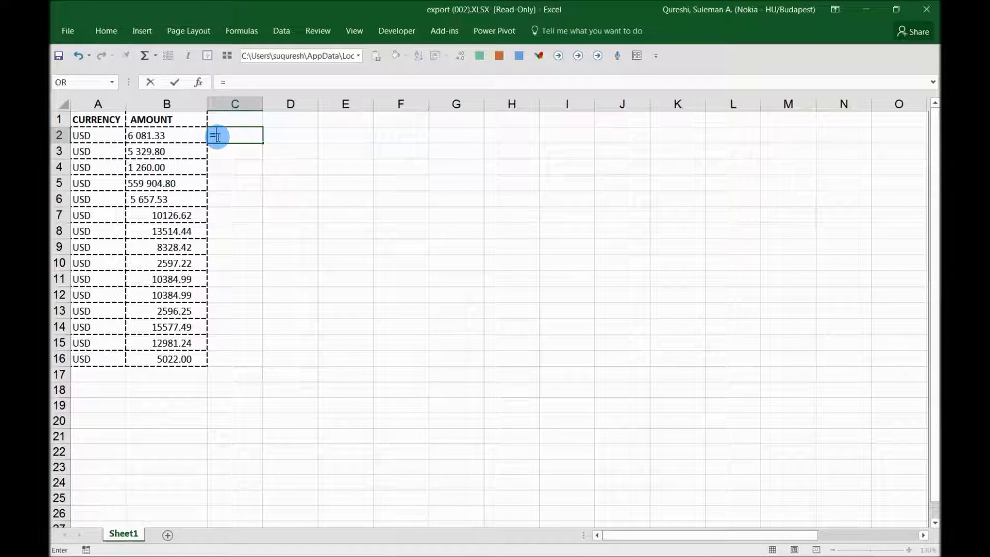
text(stitutetrim)
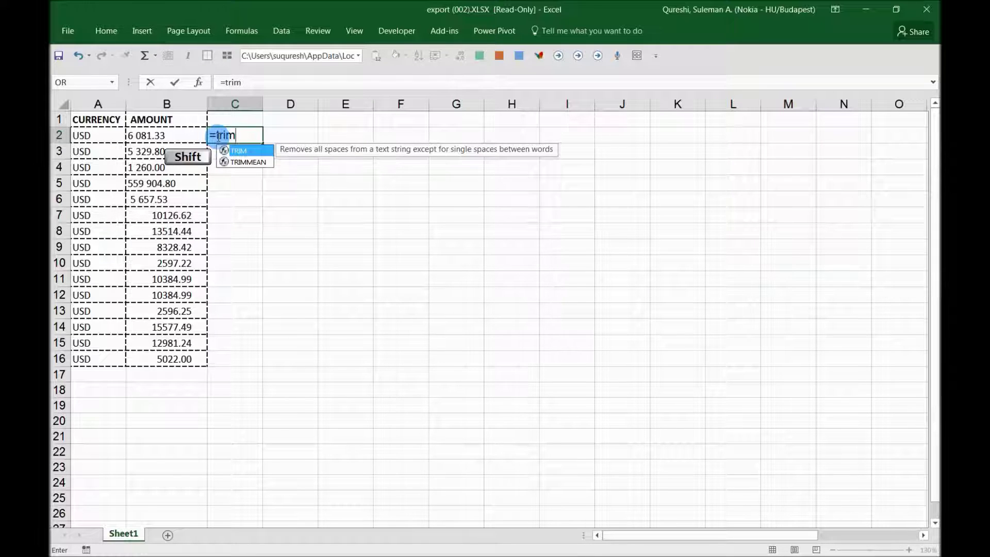
text((clean)
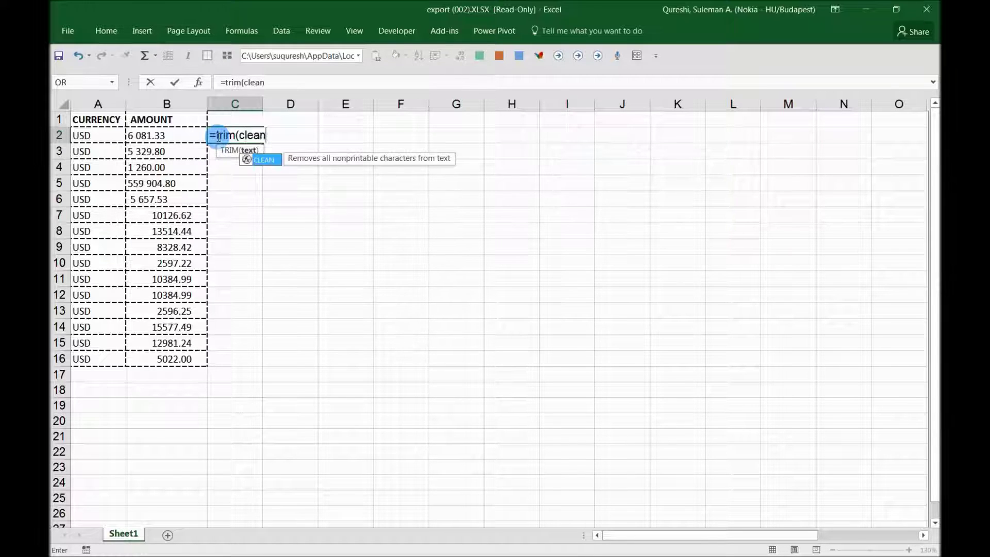
text(()
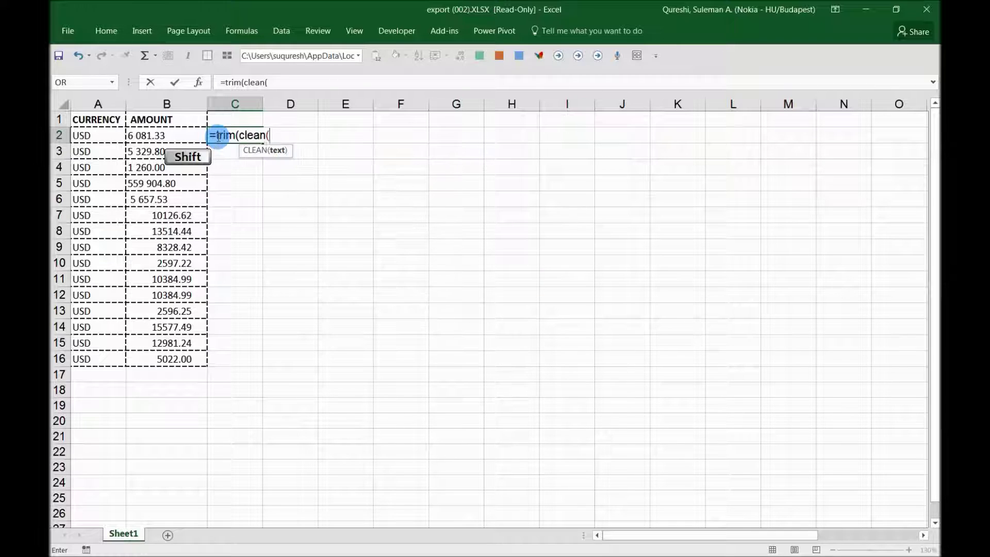
text(sub)
click(214, 135)
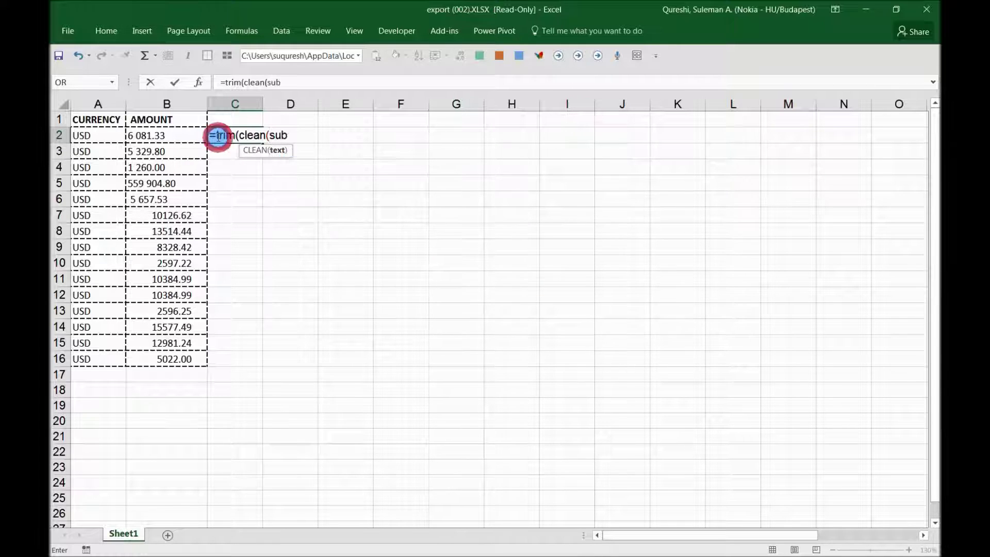
text(stitute)
key(shift)
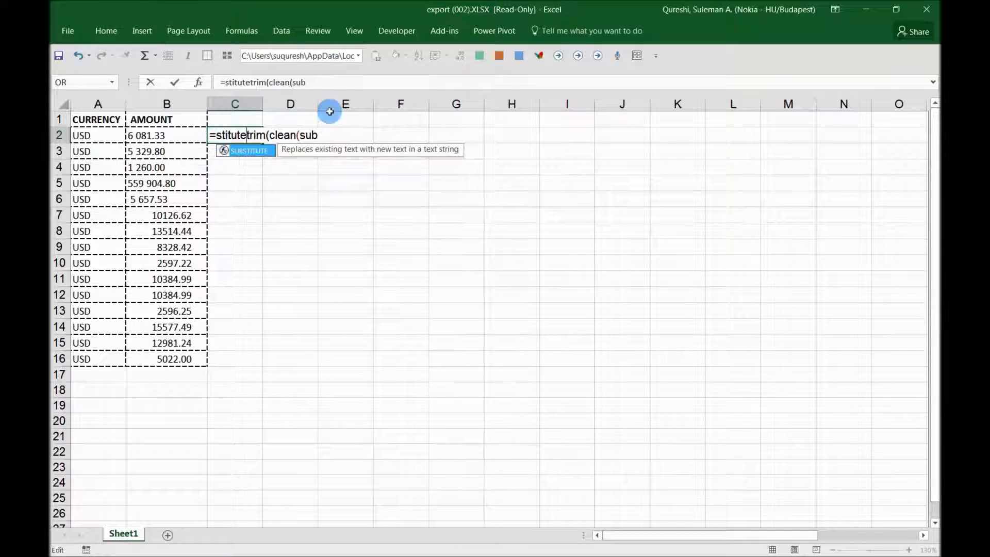
drag(319, 135, 182, 118)
click(355, 53)
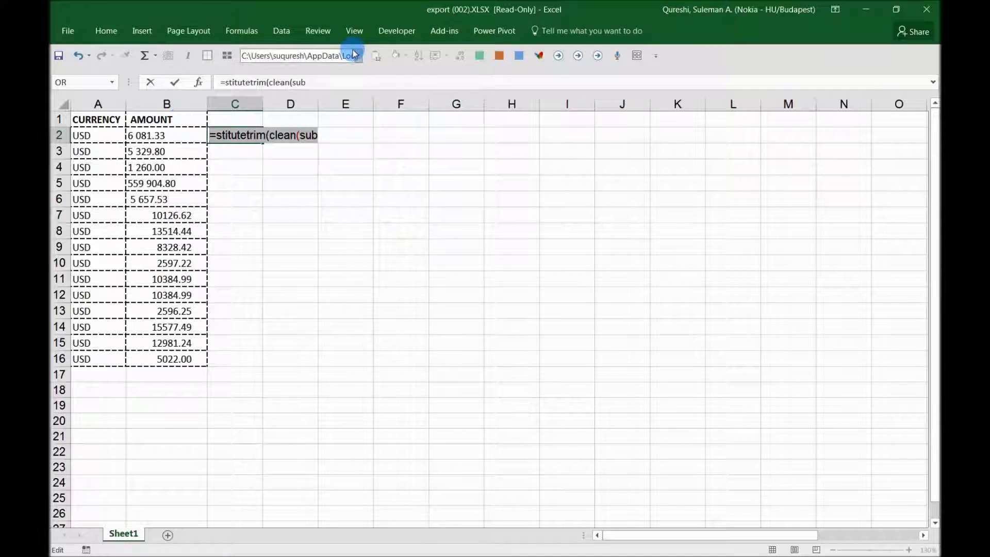
key(BackSpace)
- Build =trim(clean(substitute(B2 in C2, fixing the misspelled function name and a stray comma
text(=)
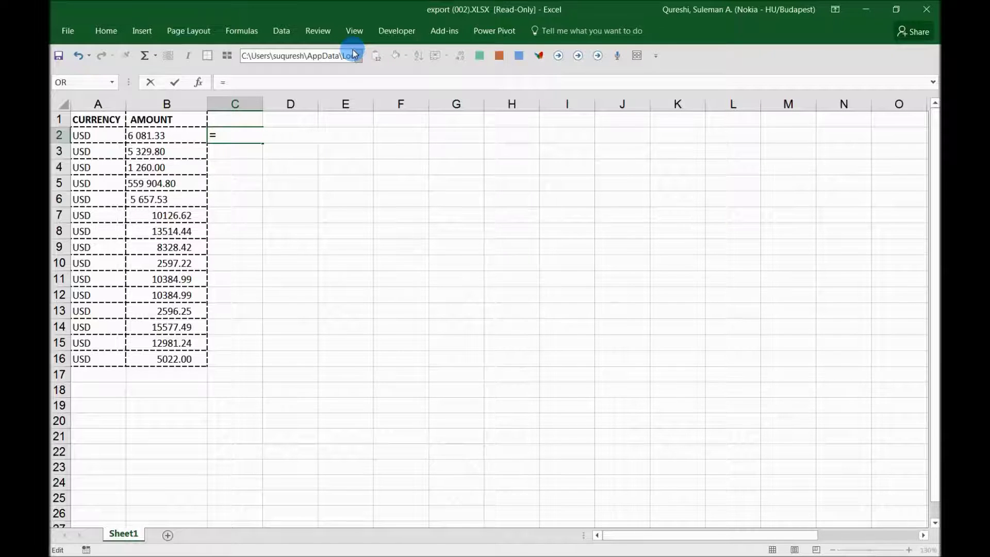
text(trim)
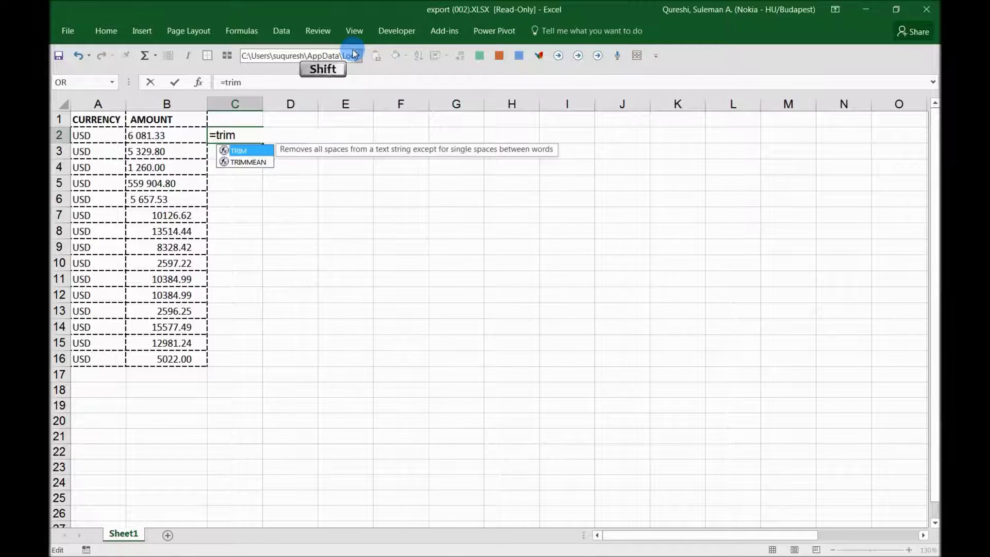
text((clean)
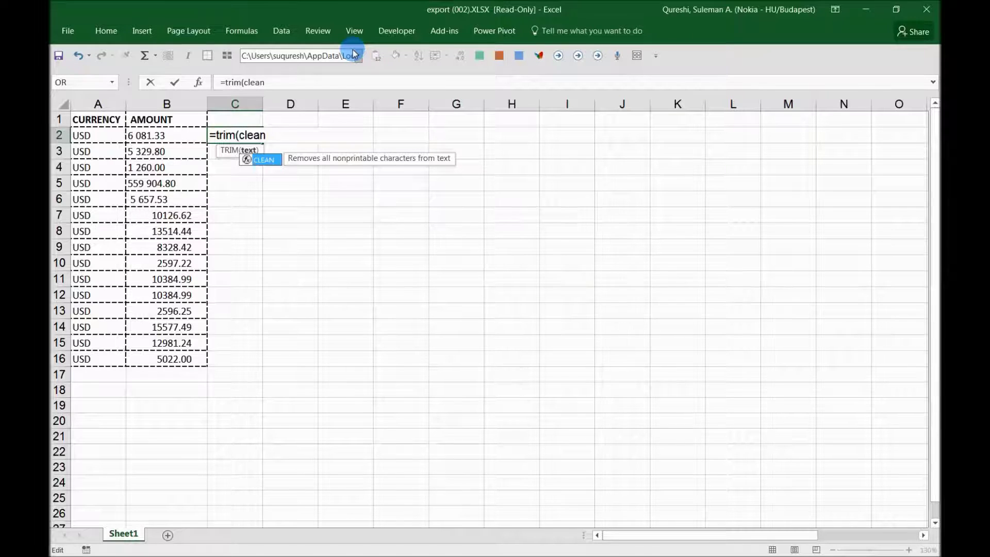
text(()
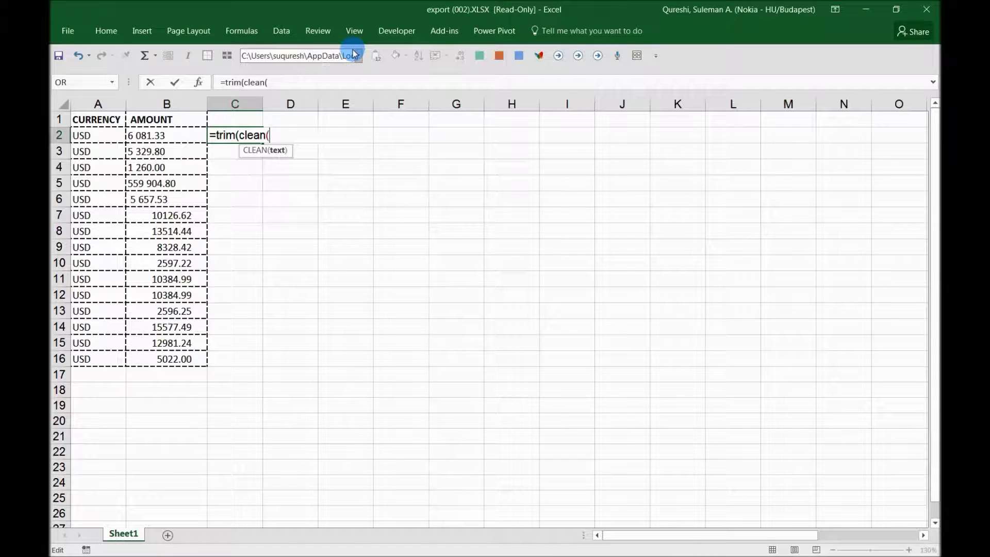
text(su)
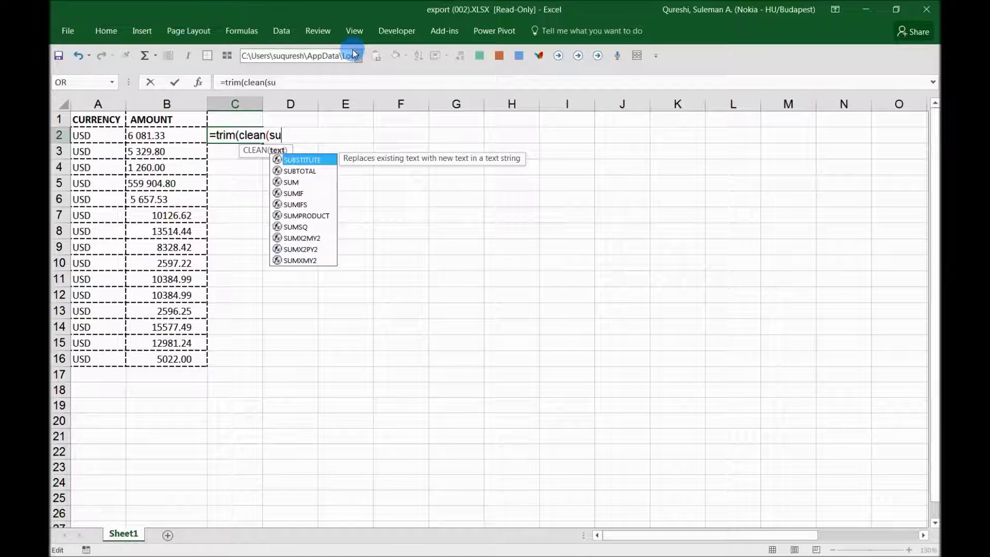
text(bsit)
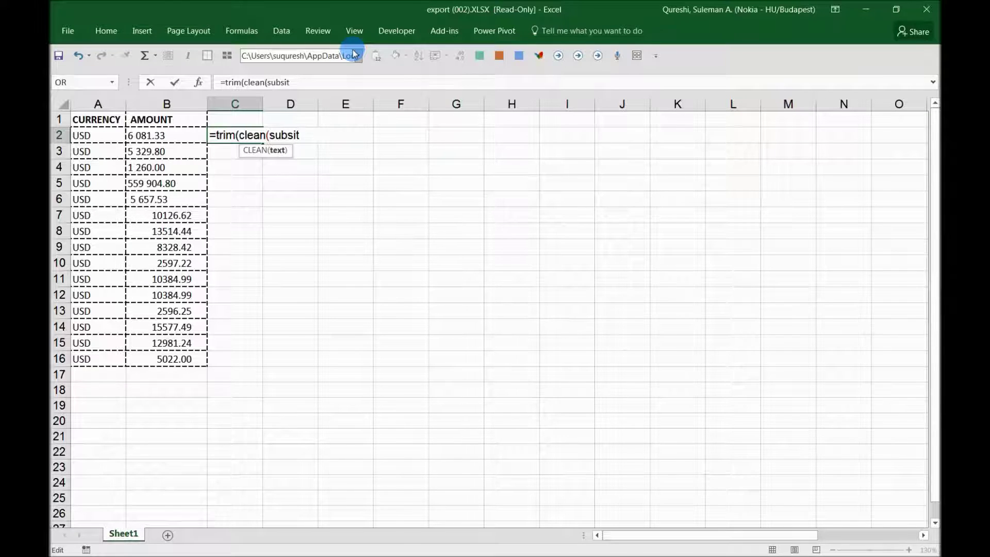
key(BackSpace)
key(BackSpace)
text(titute)
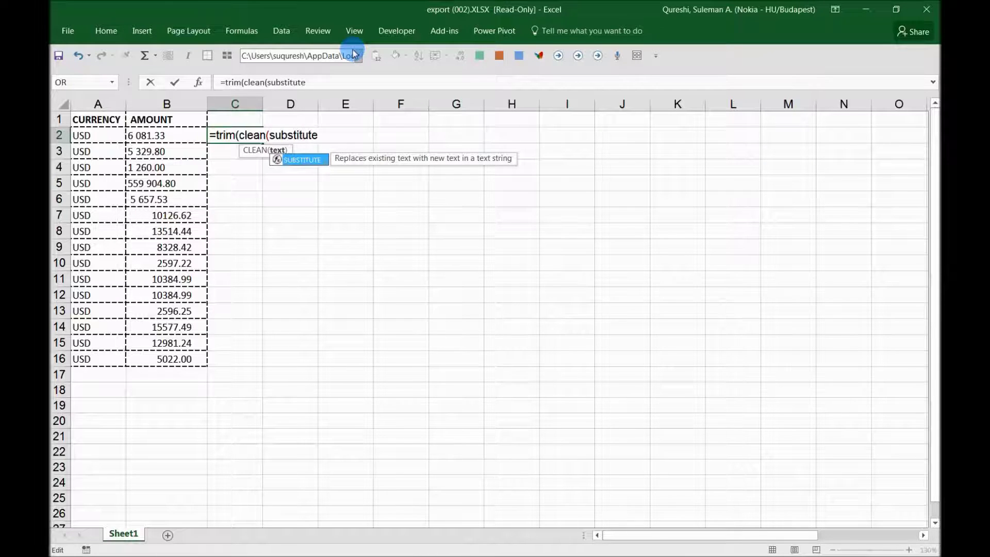
text(()
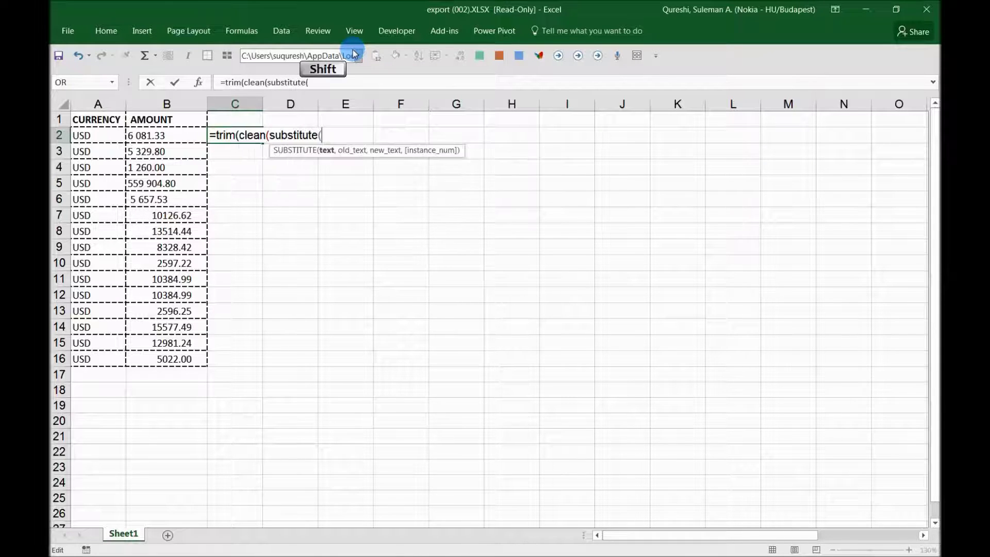
click(148, 135)
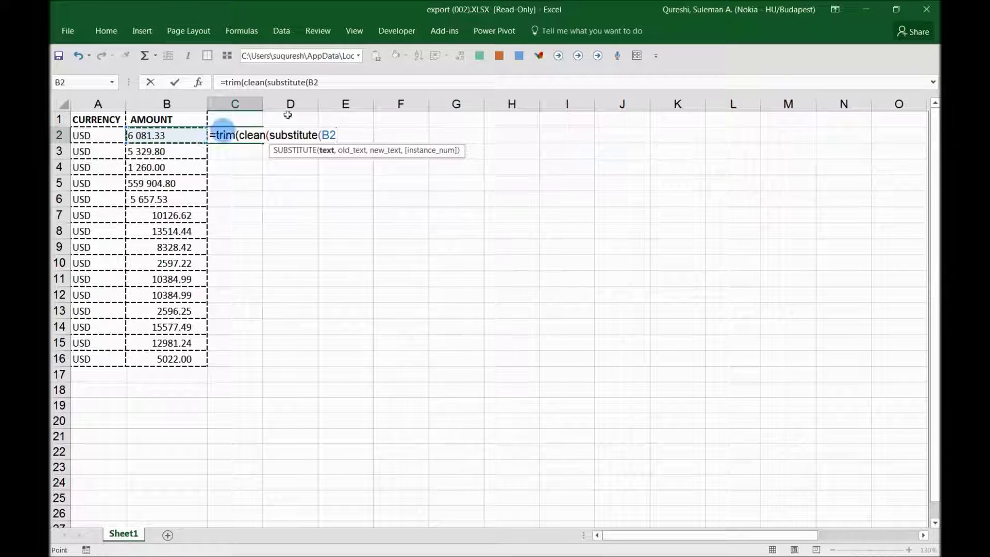
click(326, 87)
text(,)
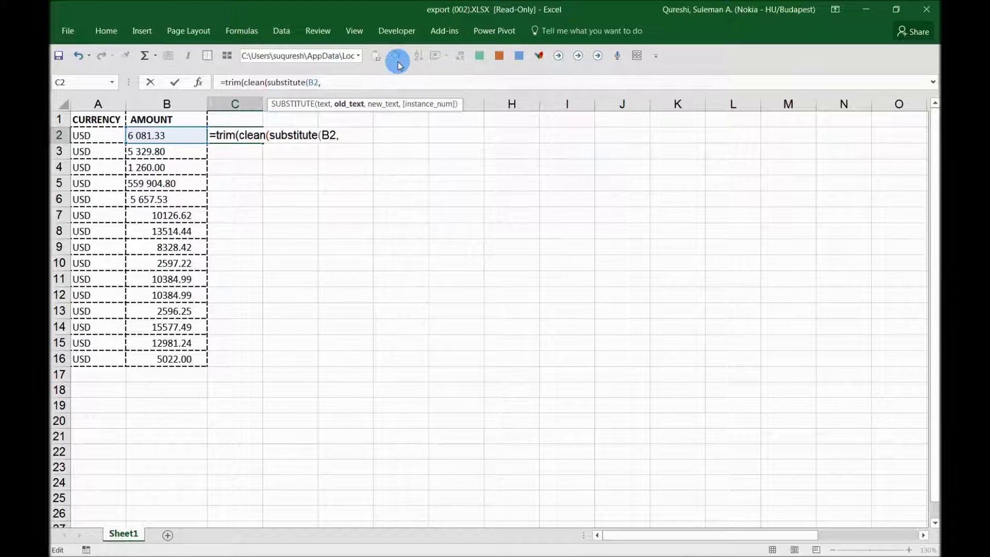
key(BackSpace)
- Finish C2 as =TRIM(CLEAN(SUBSTITUTE(B2,CHAR(160),""))) and fill it down to C16
text(,)
text(char)
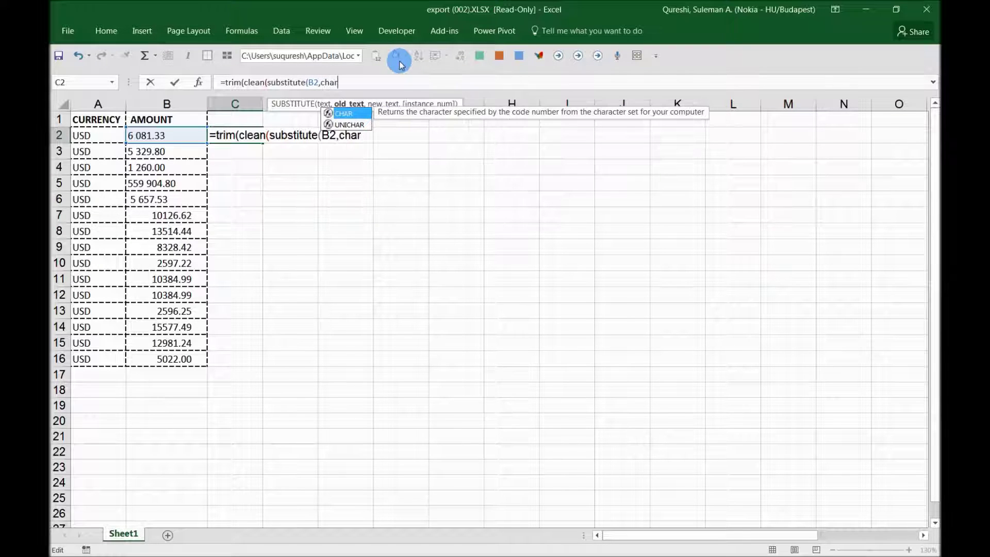
text(()
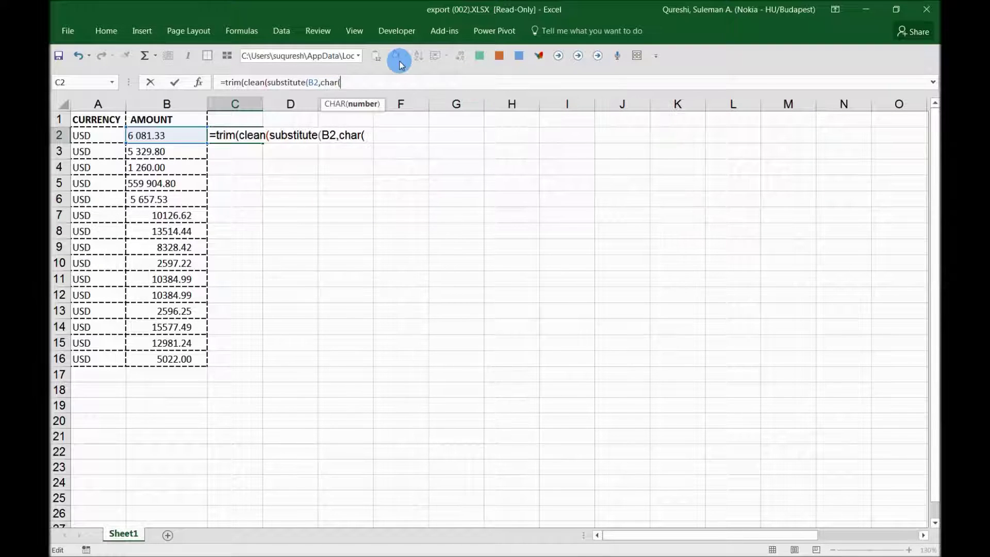
text(160()
key(BackSpace)
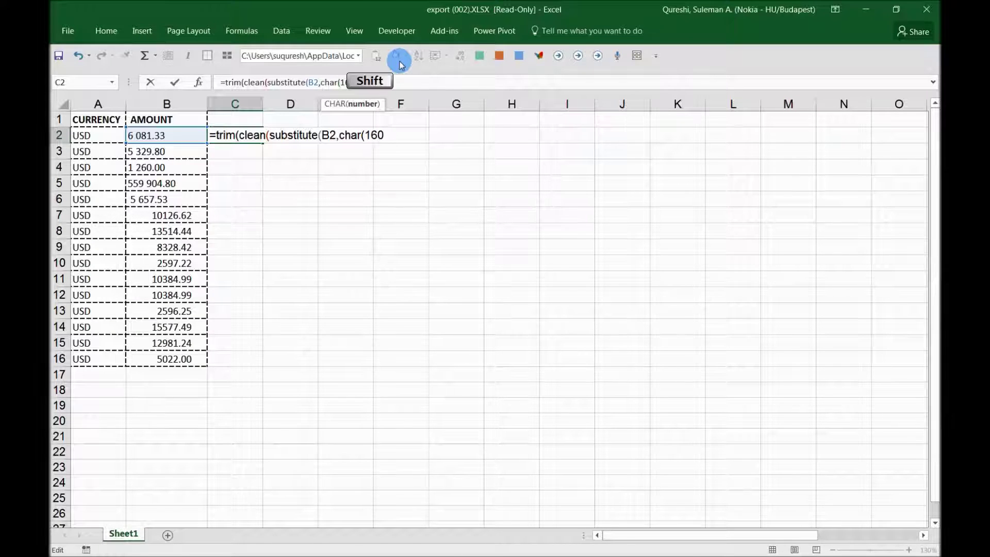
text(),)
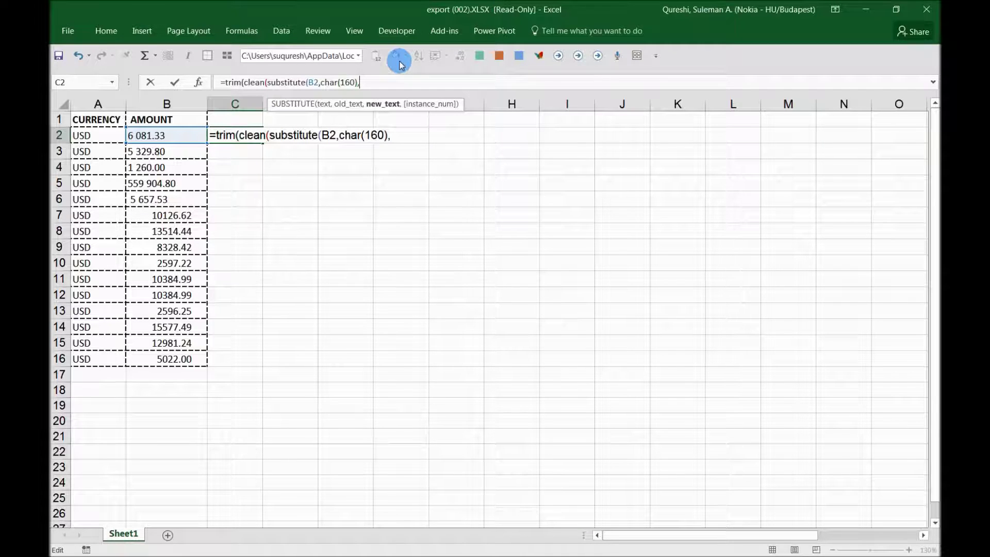
text(""))
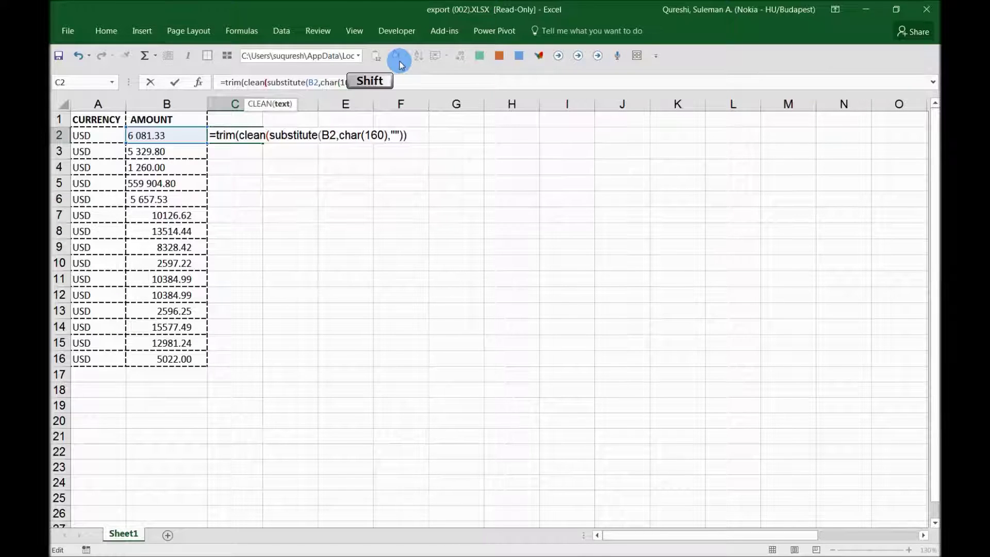
text())
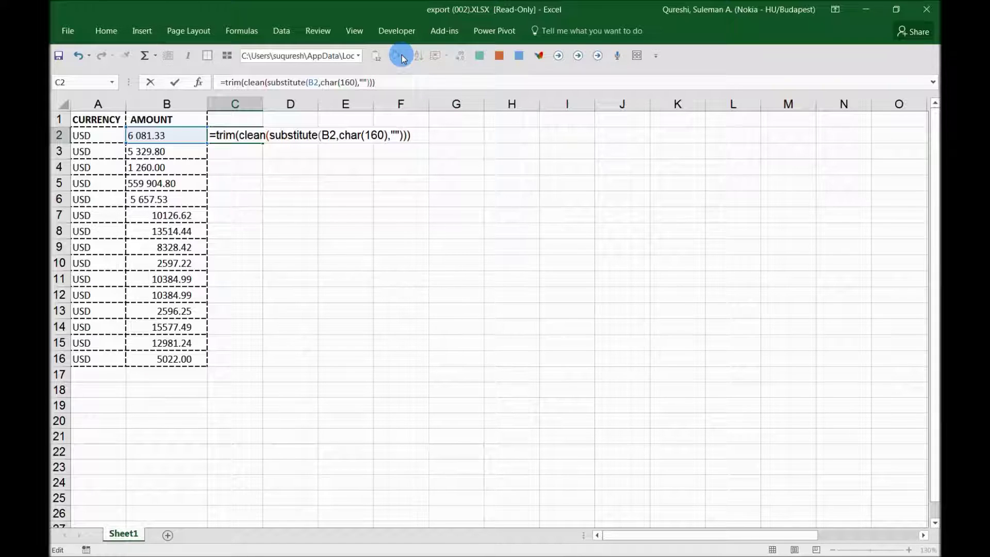
key(Return)
click(240, 137)
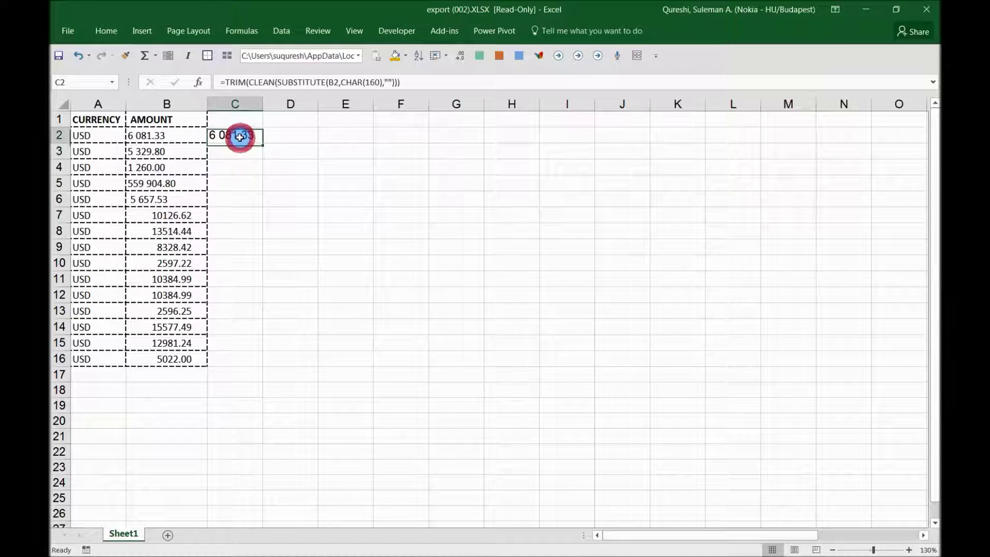
drag(262, 144, 255, 365)
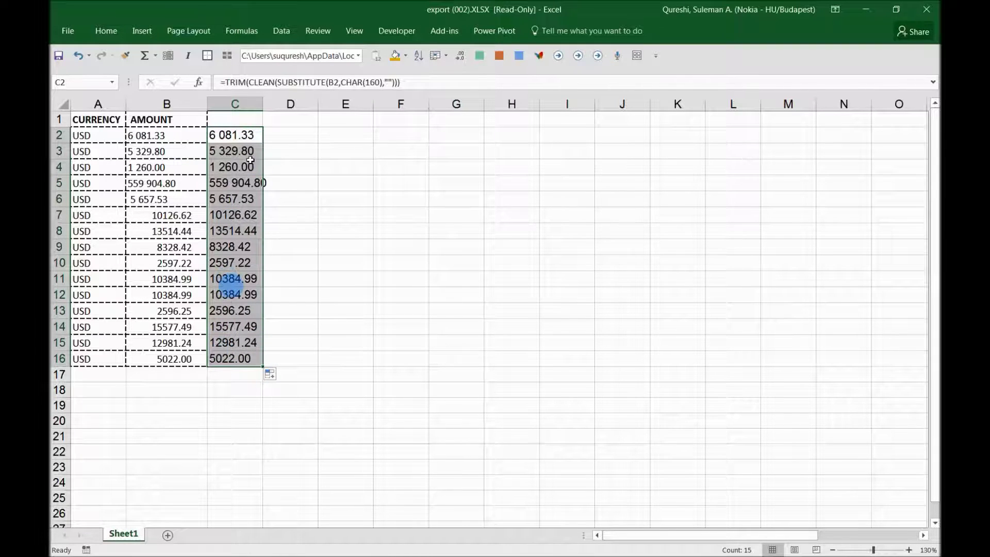
- Autofit column C and add the headings 'Formula 1' in C1 and 'Formula' in D1
double_click(262, 104)
click(264, 119)
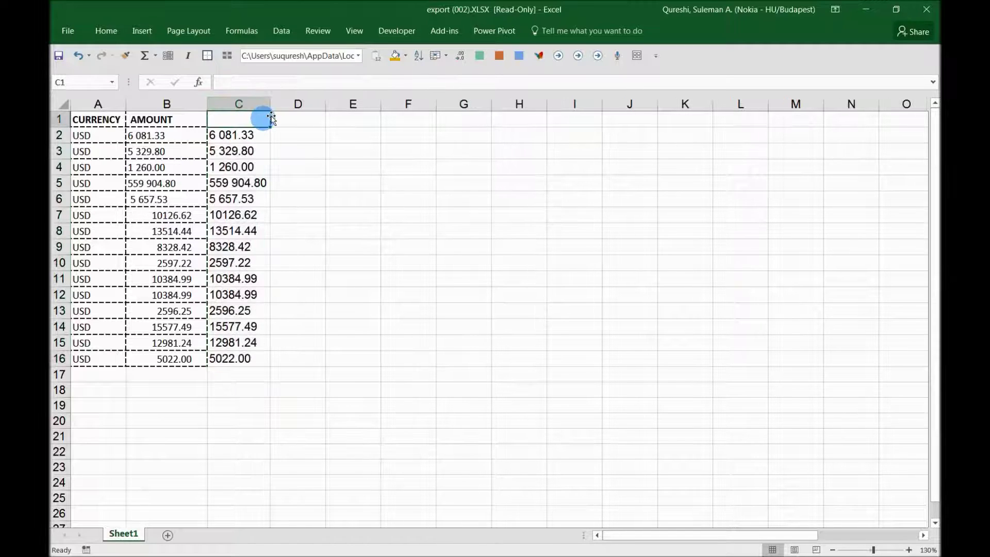
text(For)
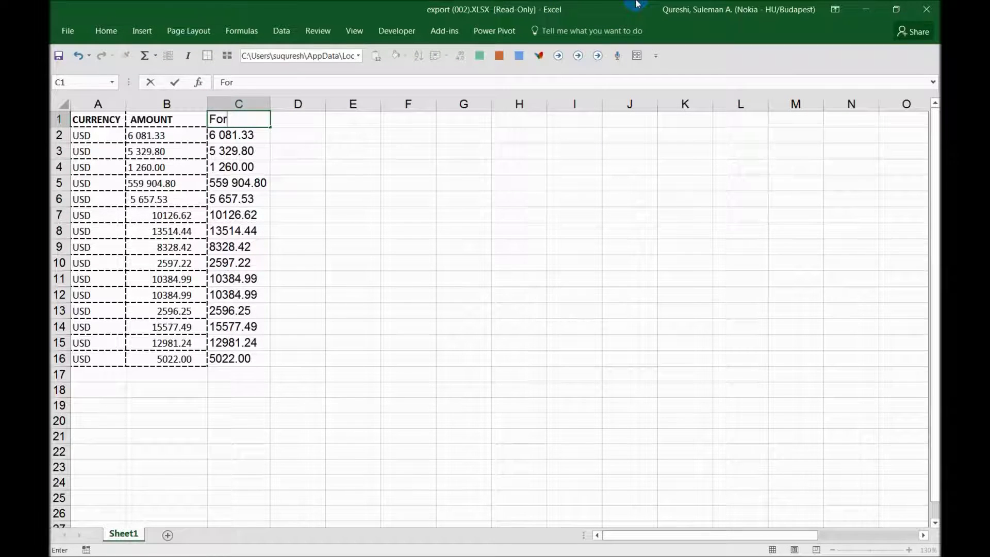
text(mula 1)
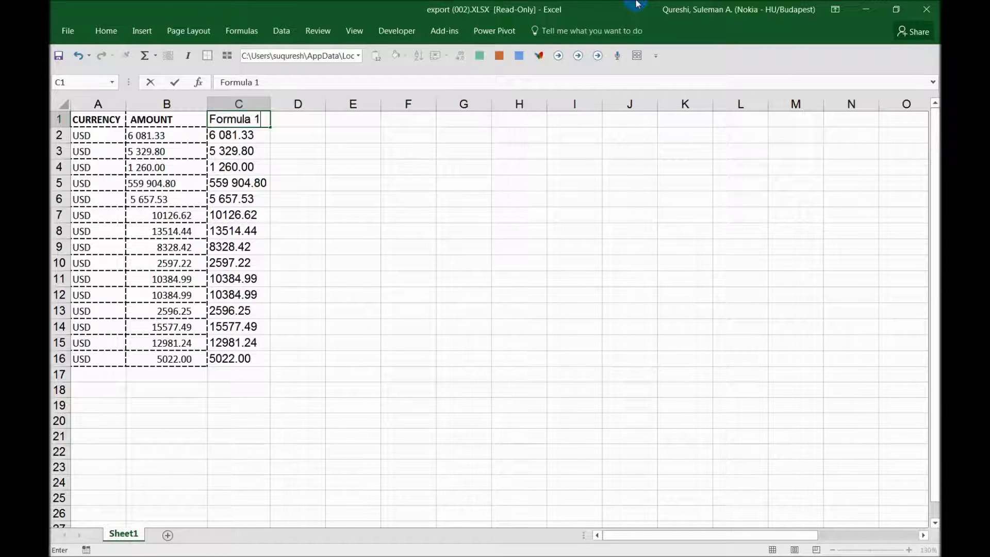
key(Return)
key(Up)
key(Right)
text(Formula)
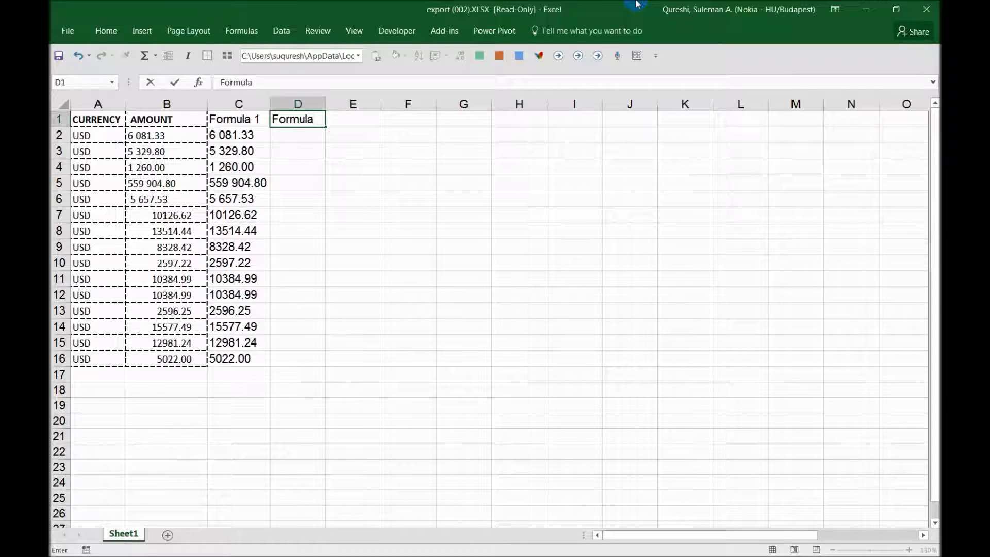
key(Return)
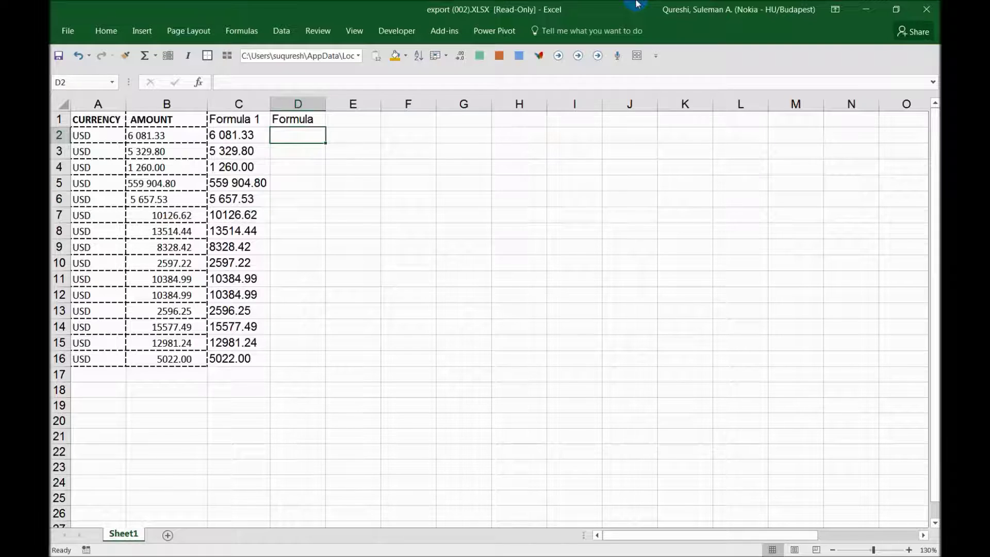
- Enter =SUBSTITUTE(C2," ","") in D2 so it shows 6081.33 without the space
text(=)
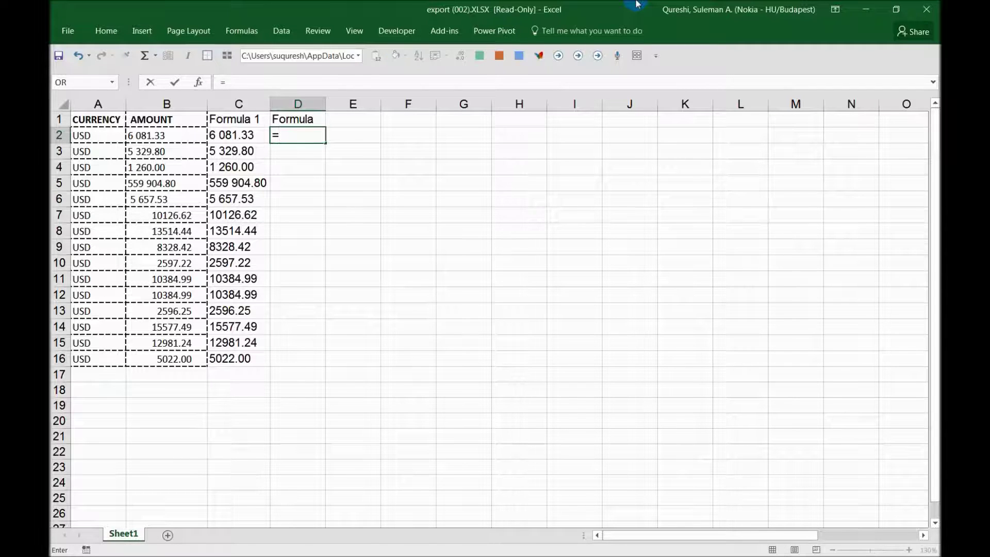
text(sub)
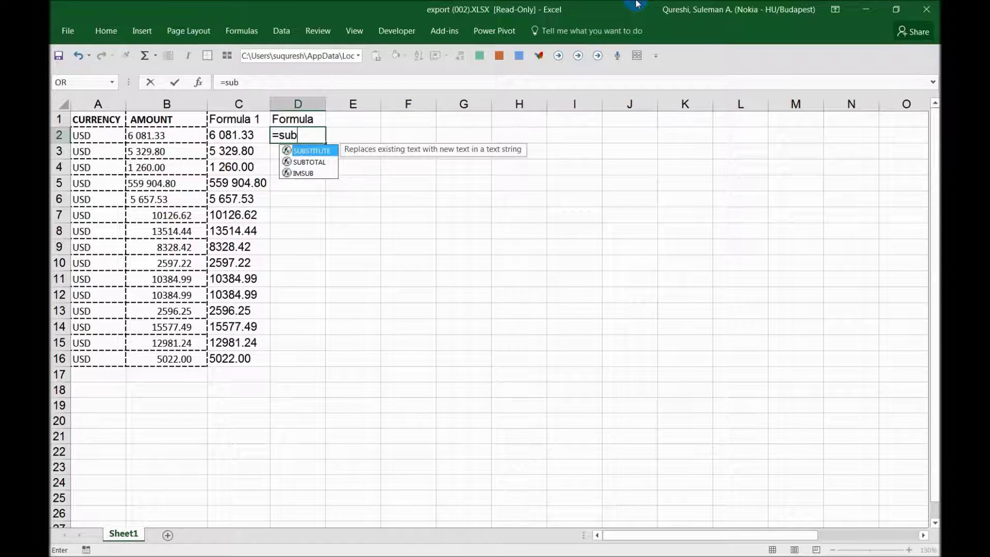
text(stitute()
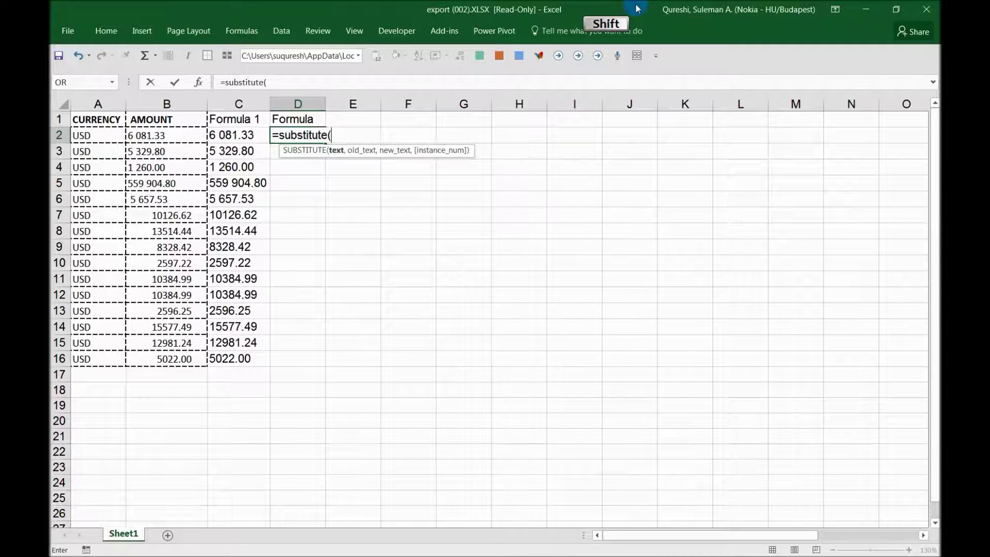
key(Left)
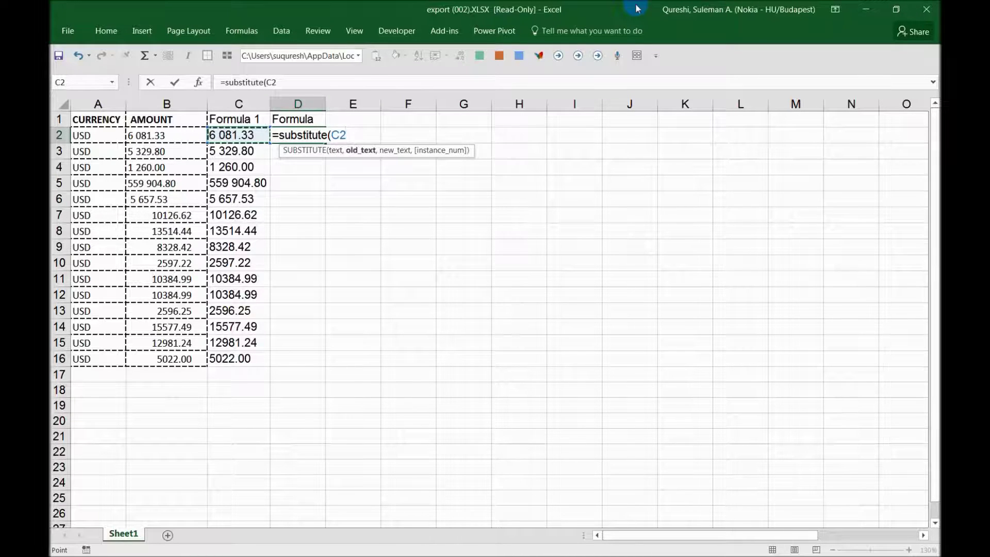
text(,)
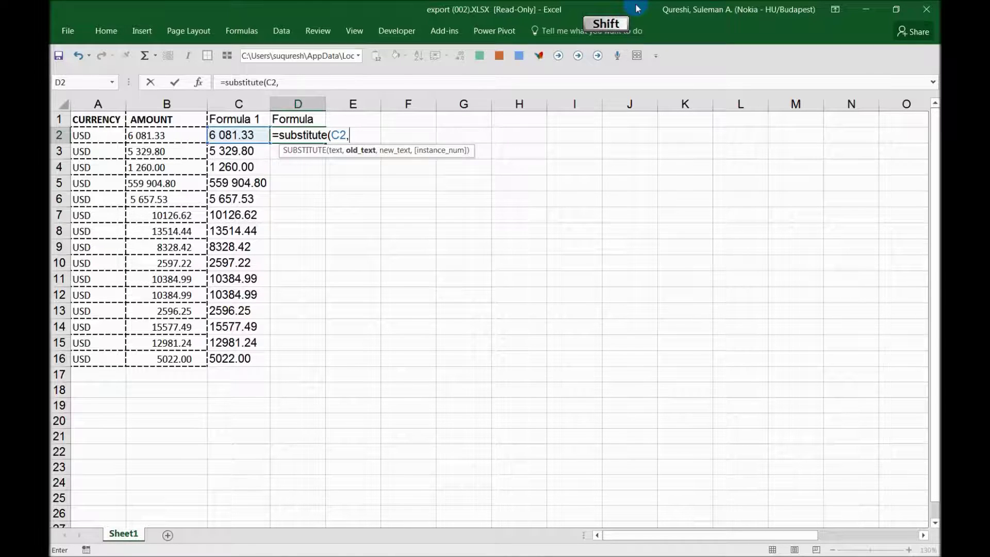
text("")
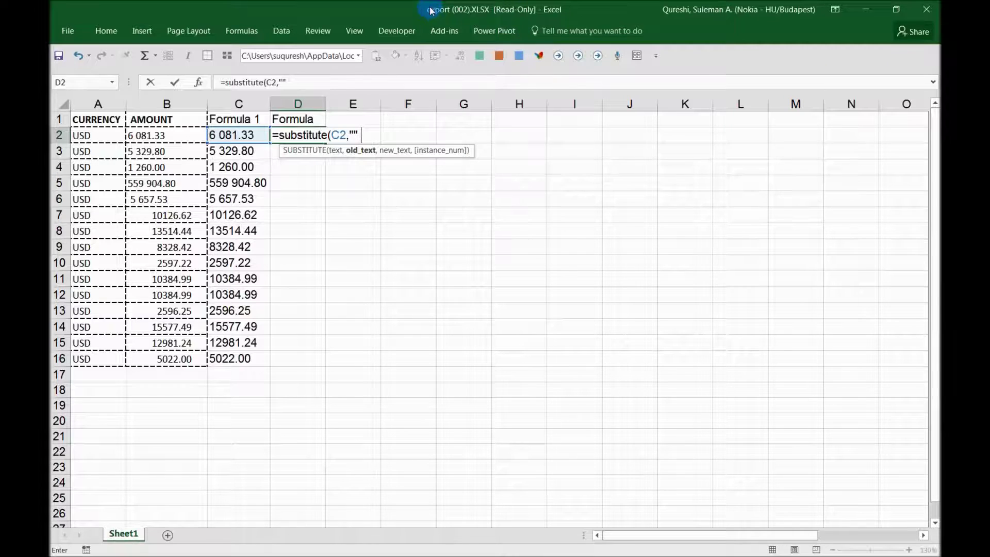
key(shift)
text(,)
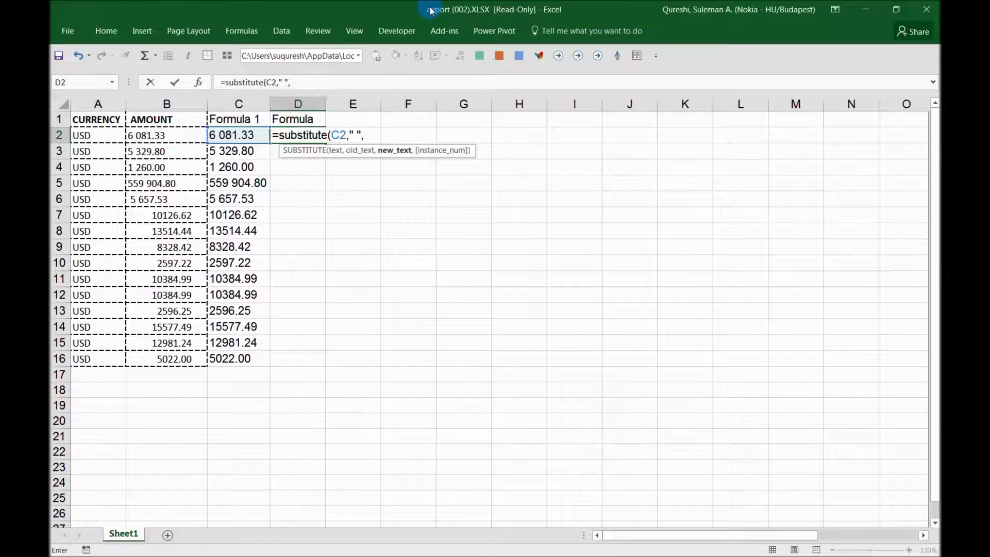
text("")
key(shift)
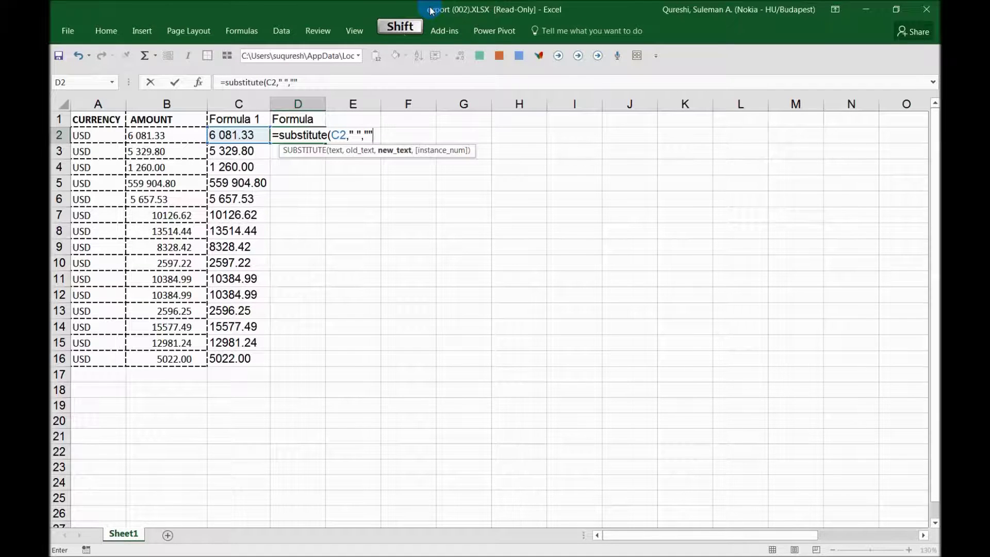
text())
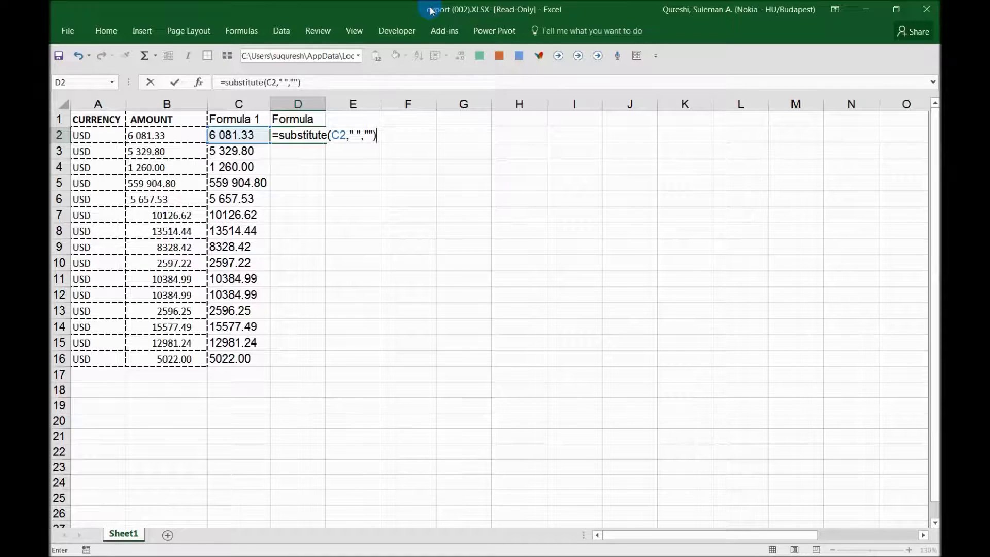
key(Return)
- Fill the D2 formula down to D16, spot-check D2 and D8, autofit column D, and select it
click(308, 132)
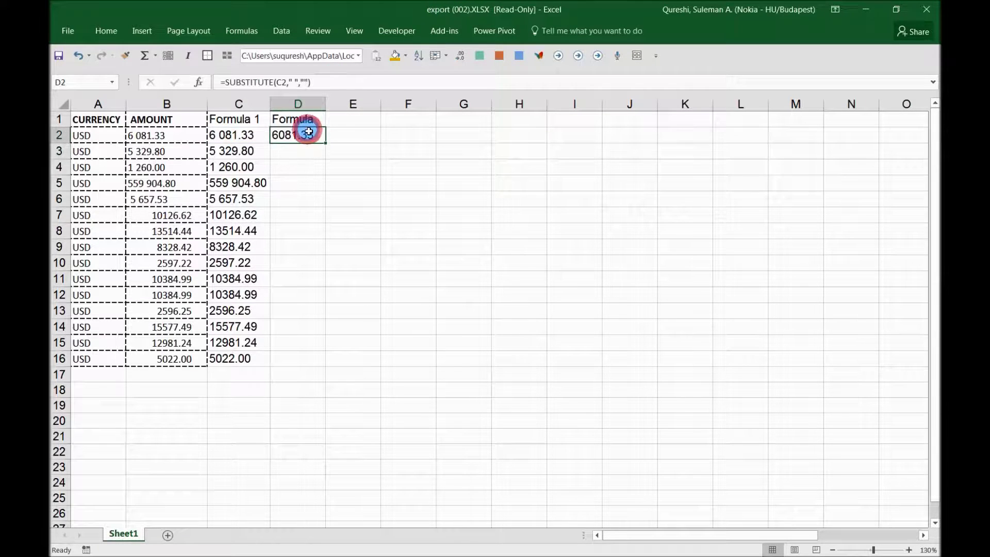
drag(325, 143, 327, 361)
click(338, 355)
click(319, 344)
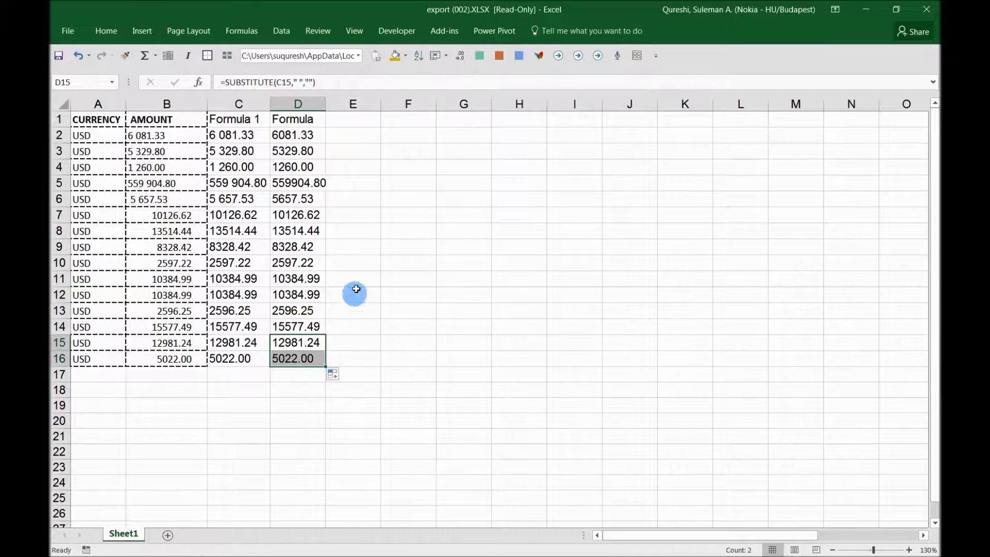
click(369, 264)
click(310, 135)
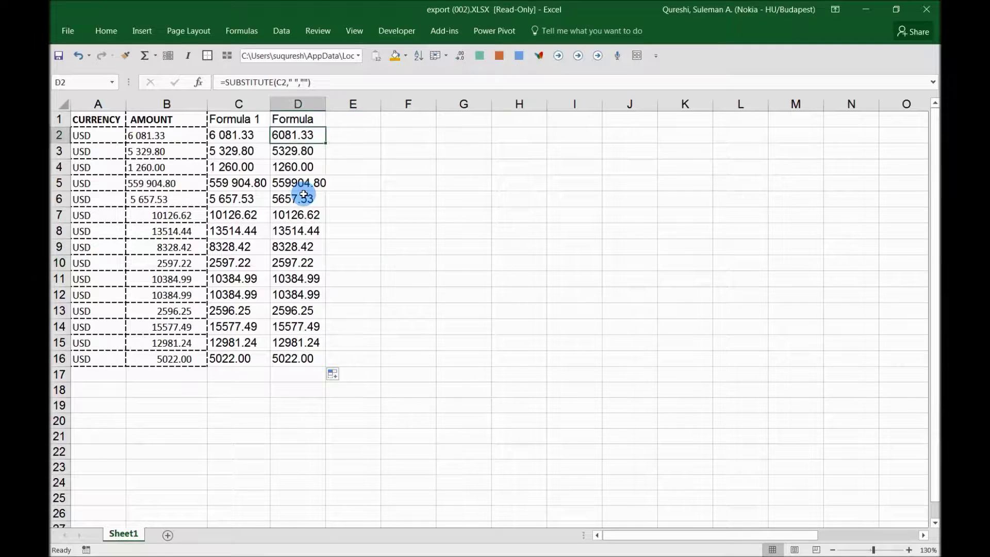
click(304, 195)
click(301, 230)
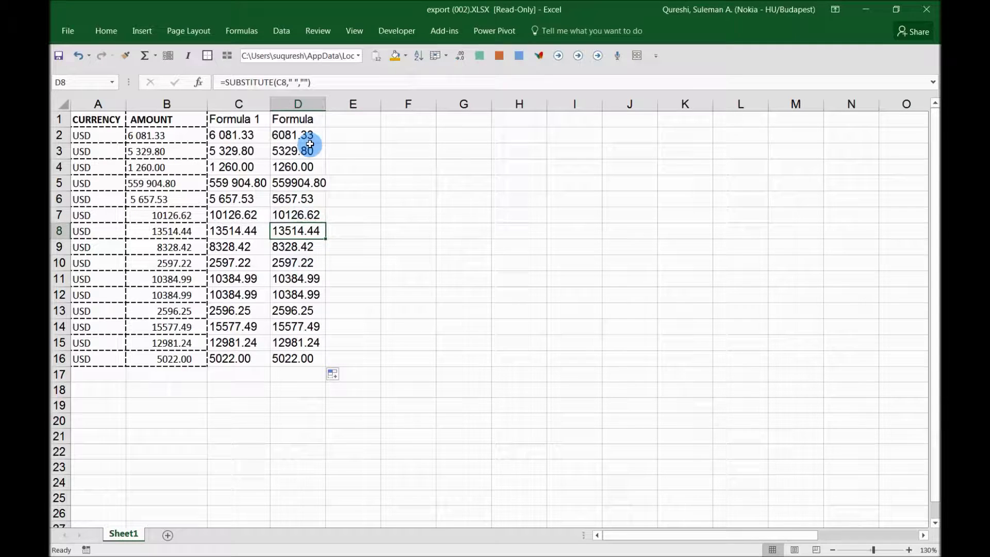
double_click(323, 105)
click(340, 121)
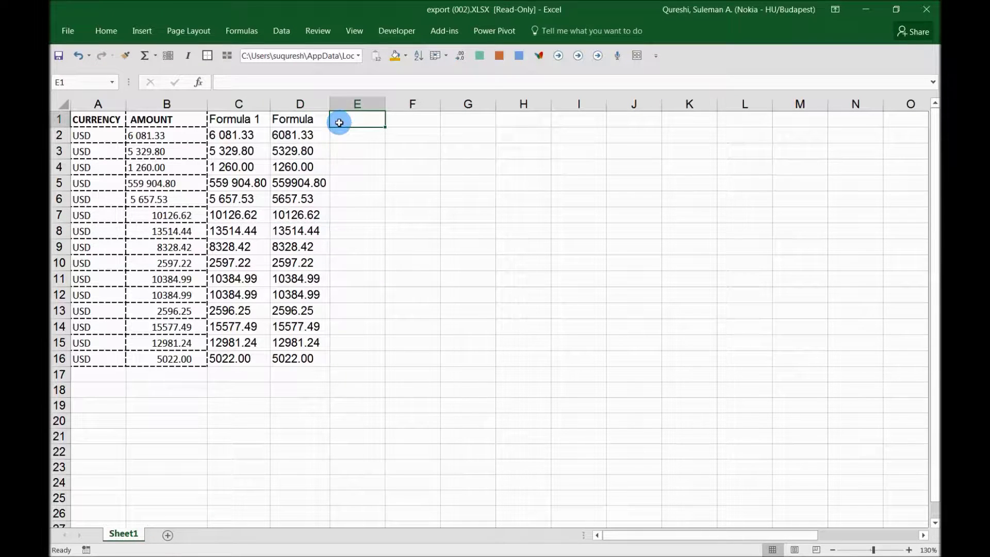
click(298, 104)
- Copy column D and paste it into column E
key(ctrl+c)
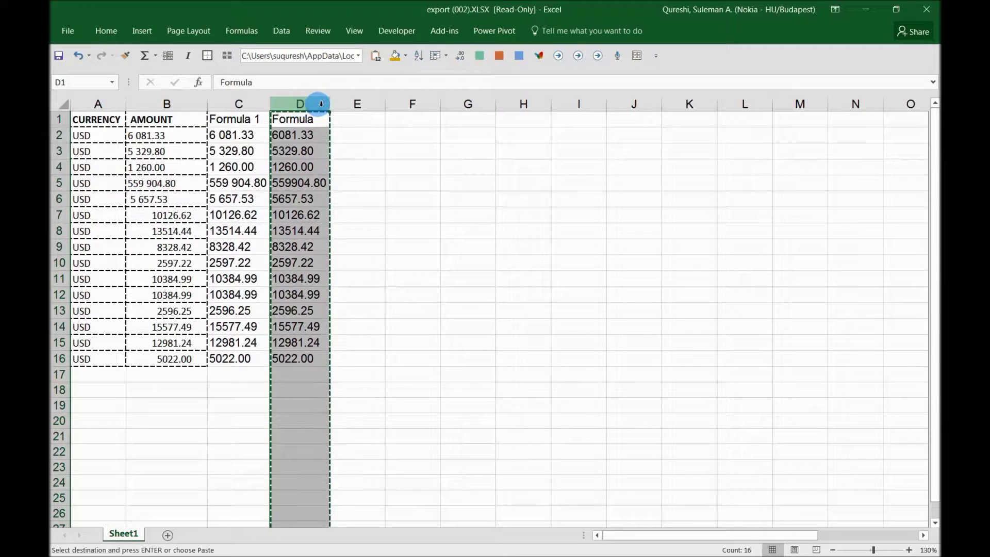
click(346, 105)
click(376, 56)
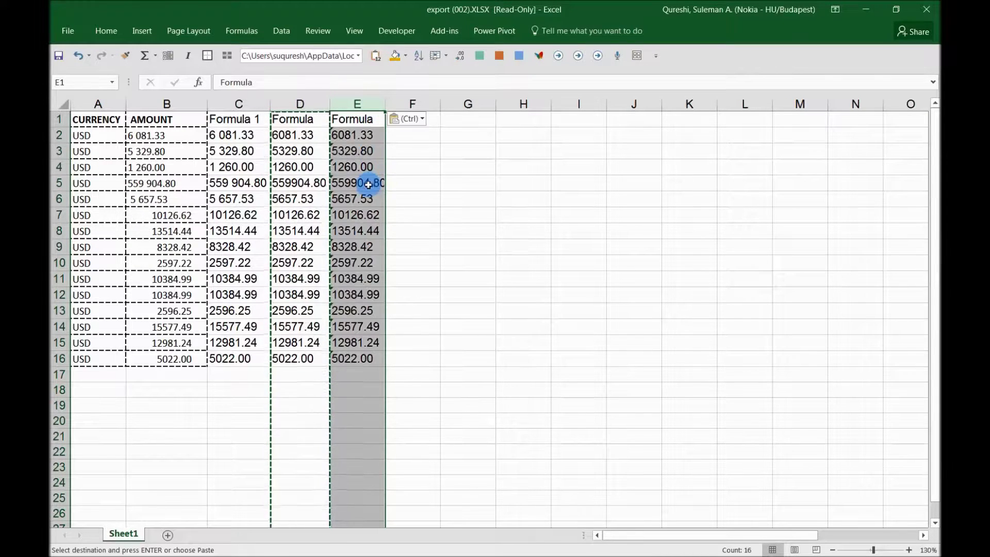
click(368, 123)
- Convert the E2:E16 amounts stored as text into numbers
drag(354, 136, 353, 362)
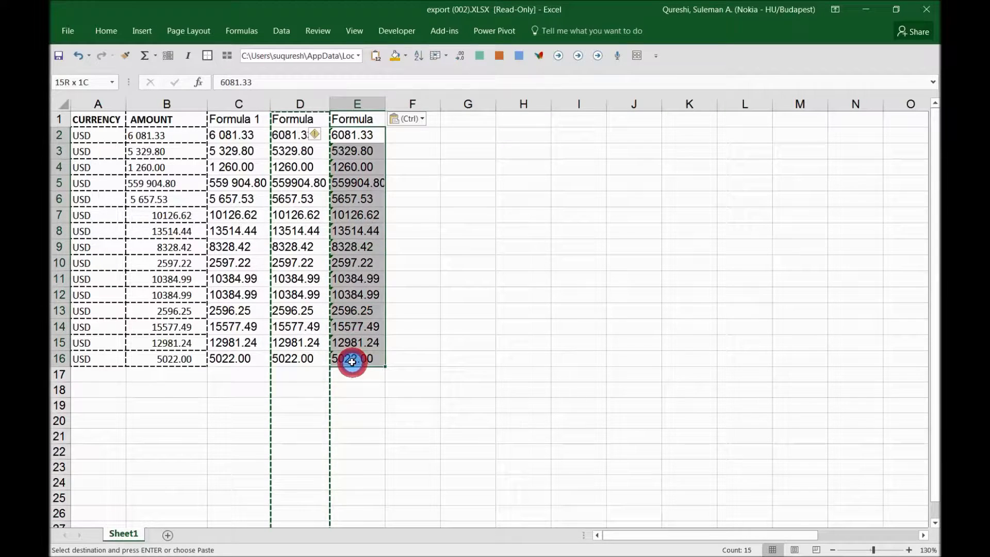
click(320, 135)
click(343, 167)
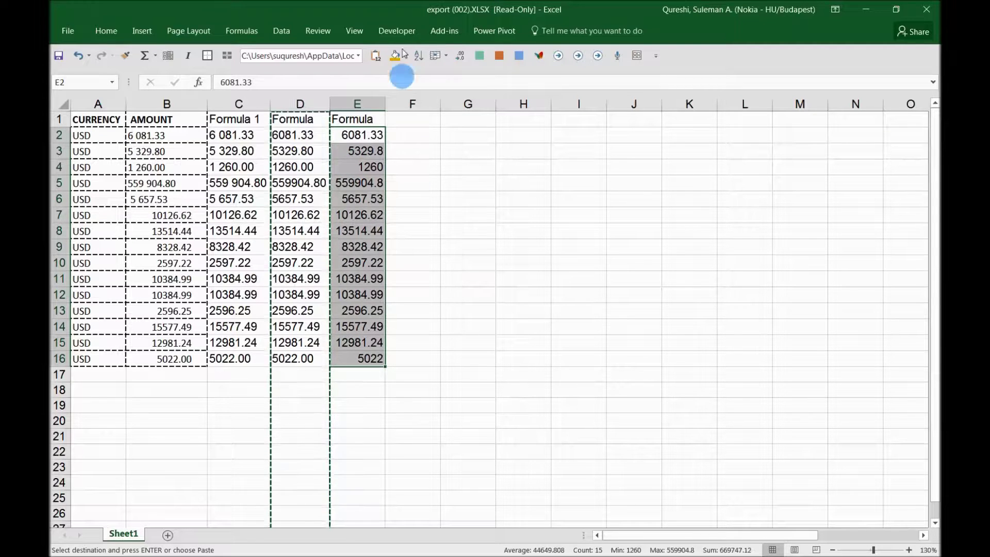
- Apply Comma Style to E2:E16 with zero decimals, showing amounts like 6,081 and 559,905
click(112, 40)
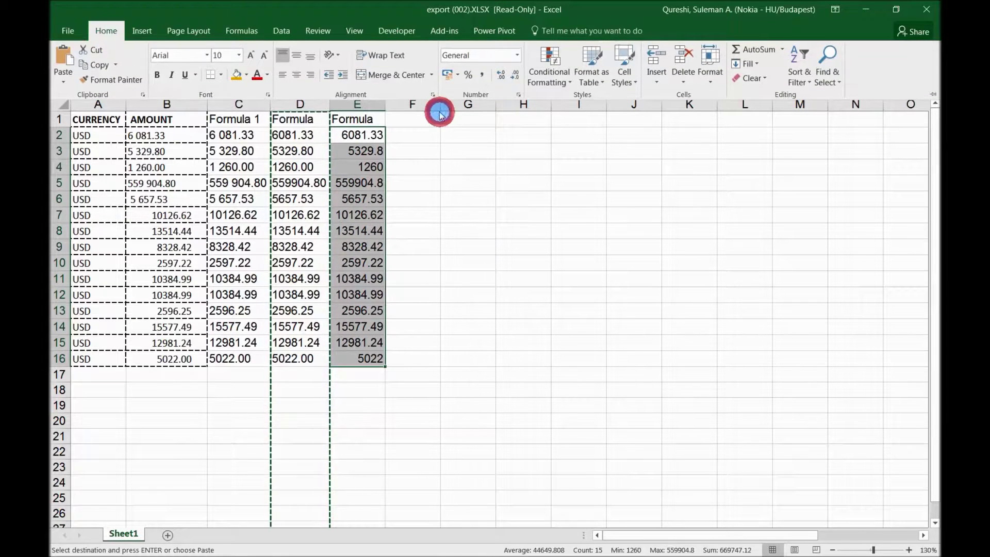
click(483, 77)
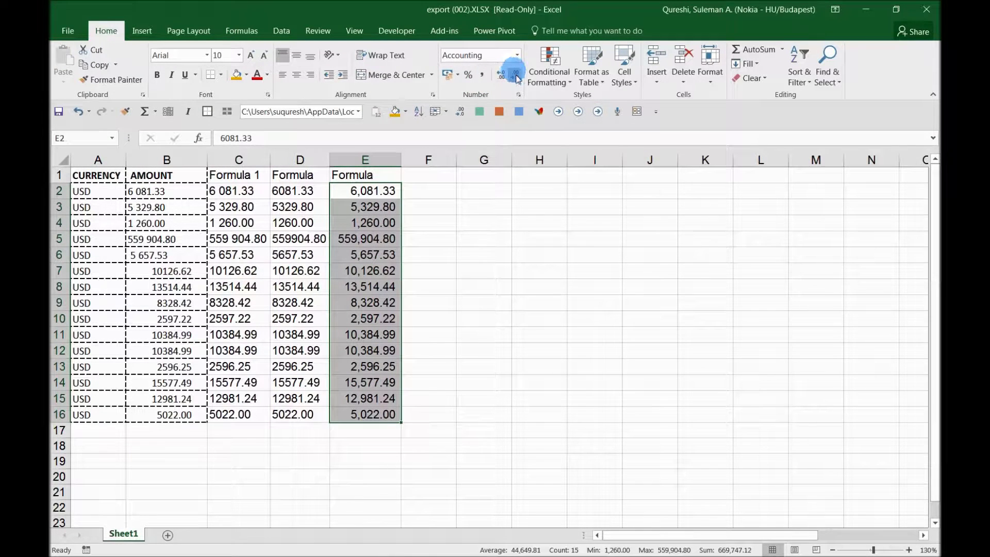
click(516, 76)
click(516, 76)
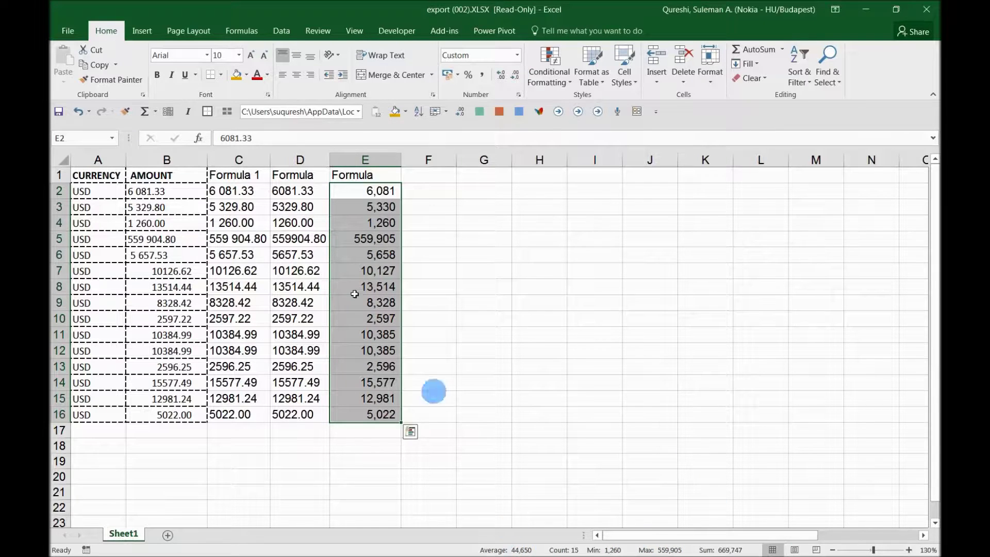
click(421, 225)
click(377, 178)
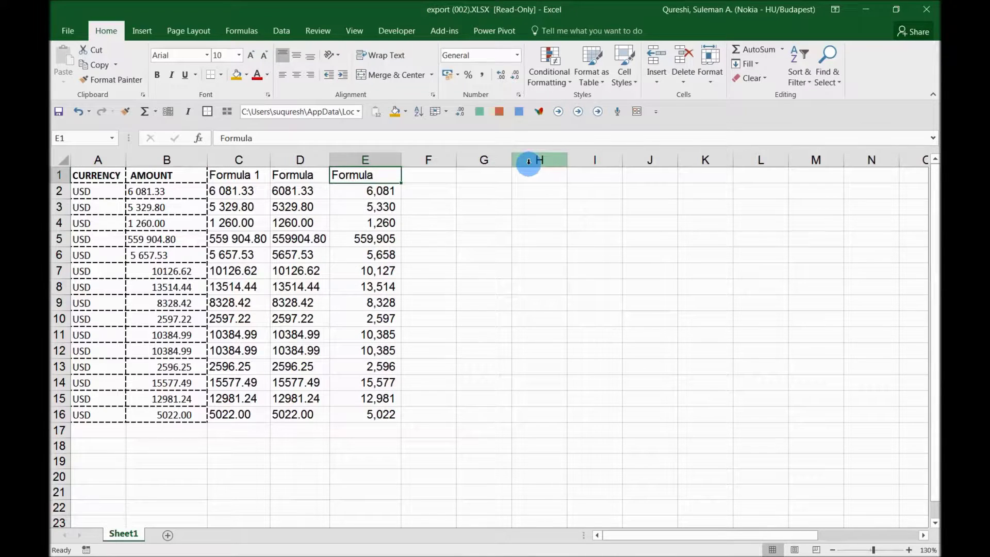
- Type the heading 'Paste values' in E1 and fill E2:E16 with orange
text(Paste)
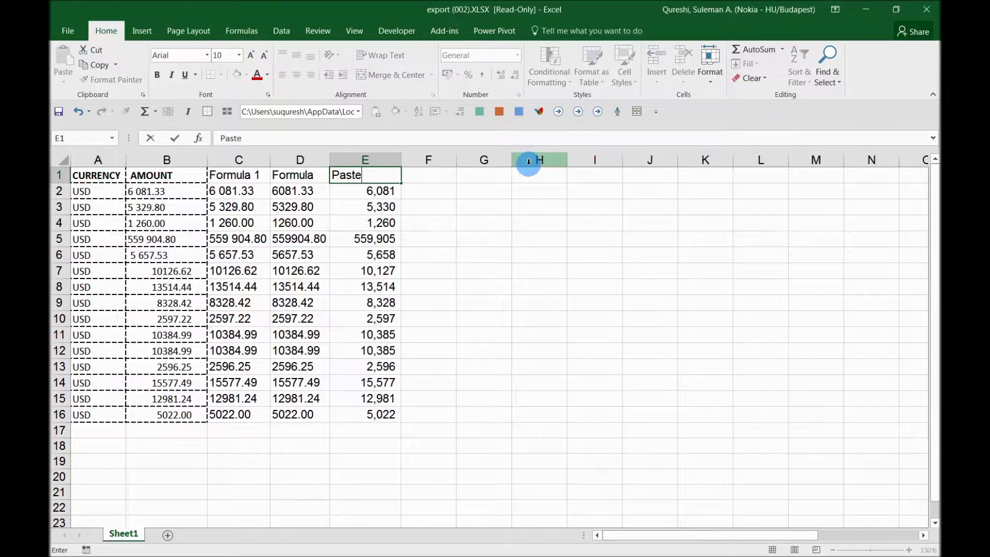
text( values)
key(Return)
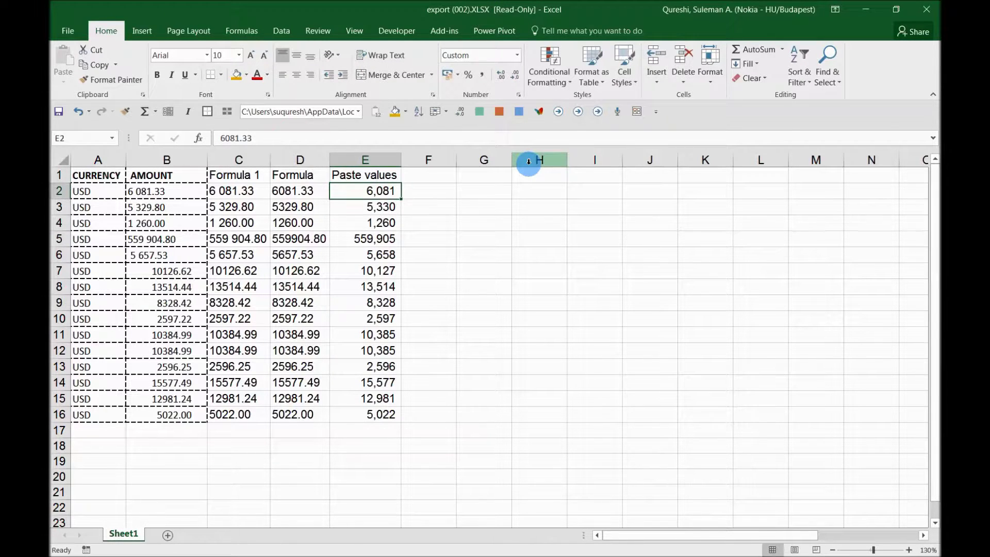
drag(363, 193, 353, 409)
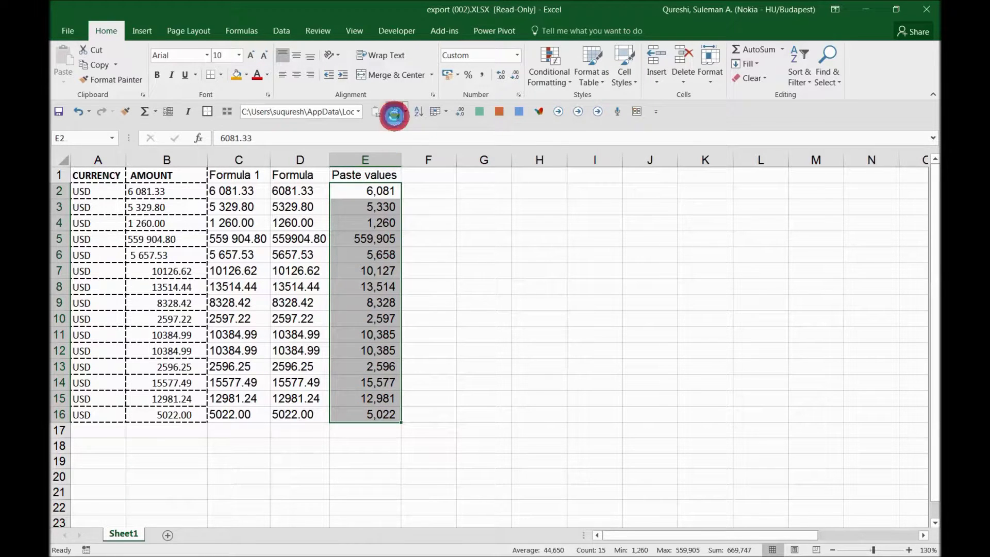
click(395, 111)
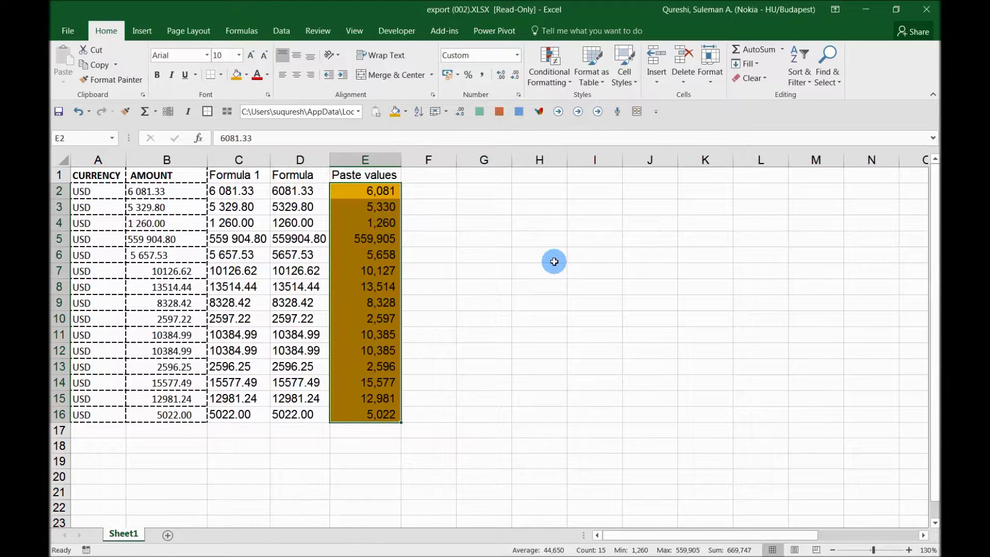